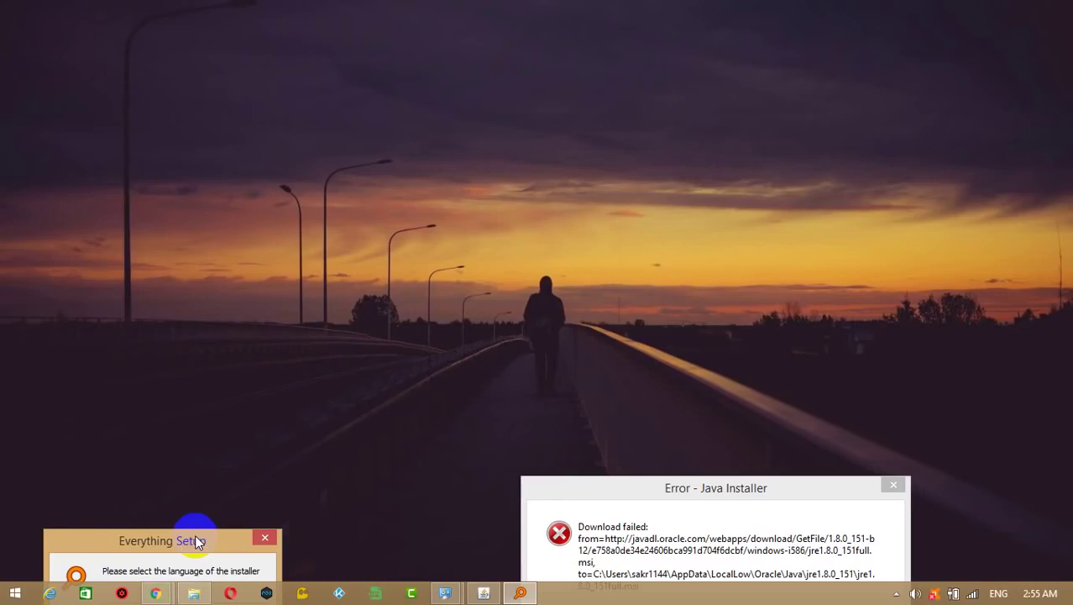
Open the Control Panel's list of installed programs for uninstalling.
click(14, 593)
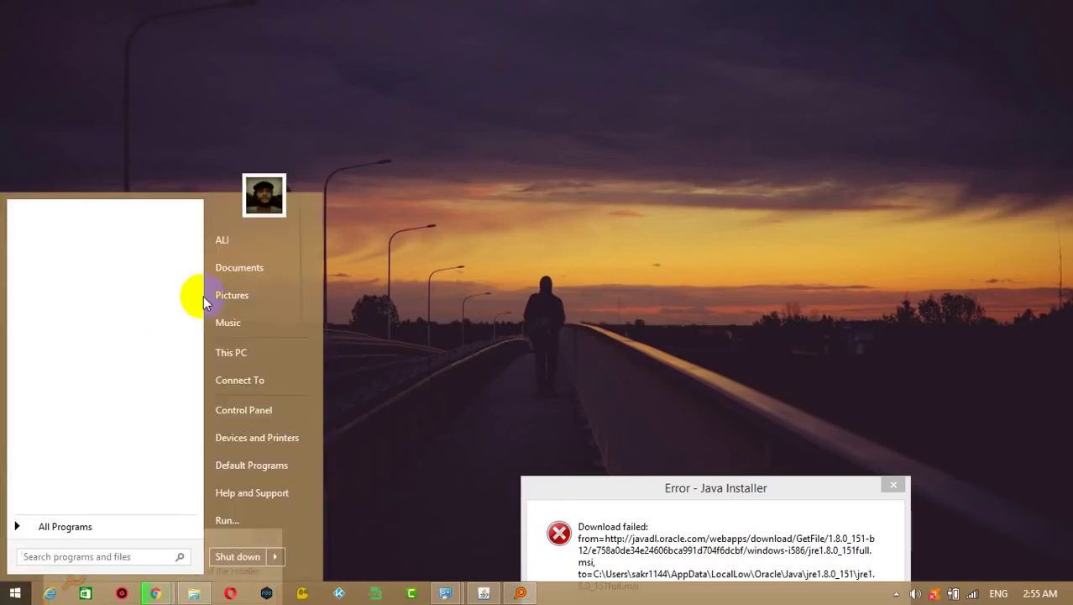
click(249, 381)
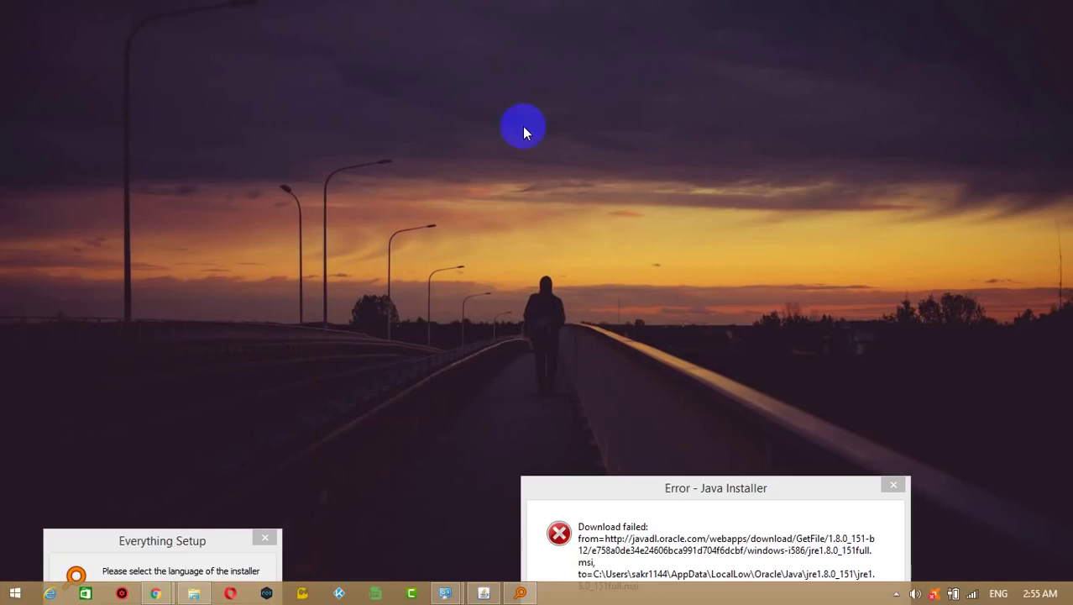
click(656, 160)
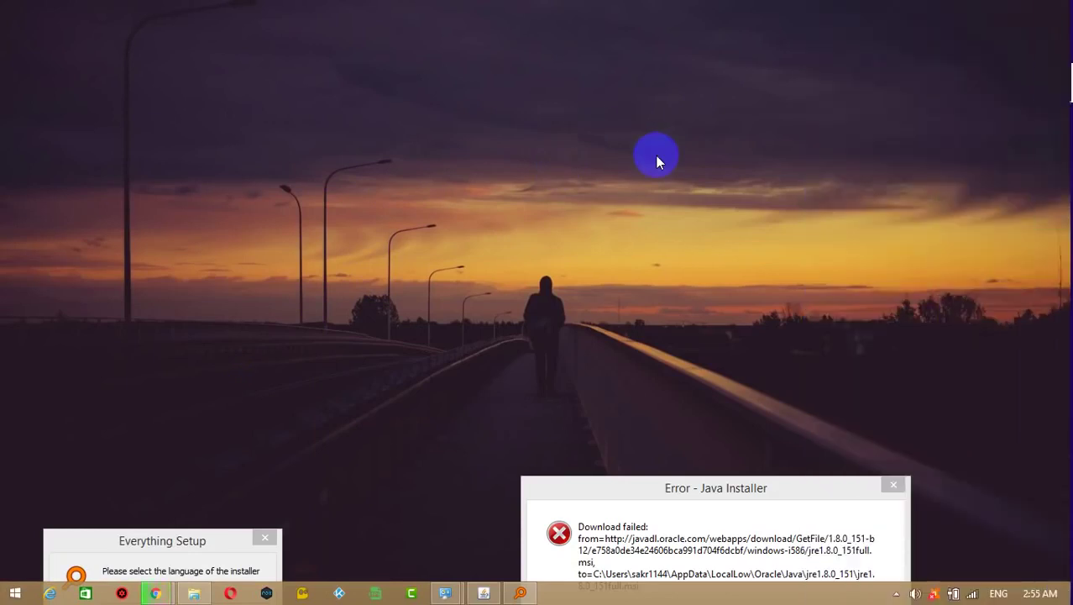
click(3, 574)
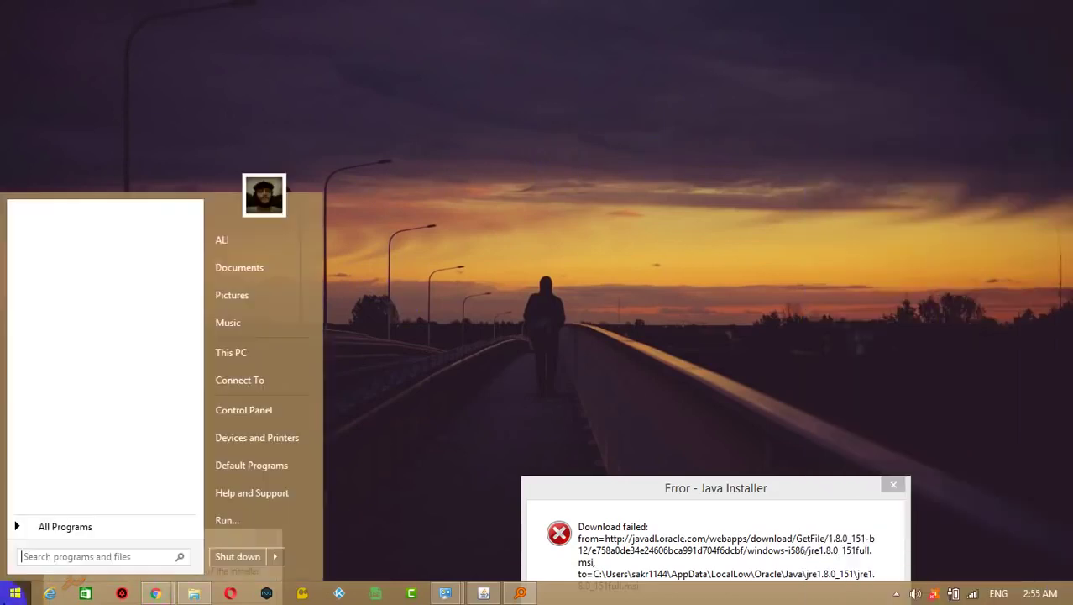
click(268, 410)
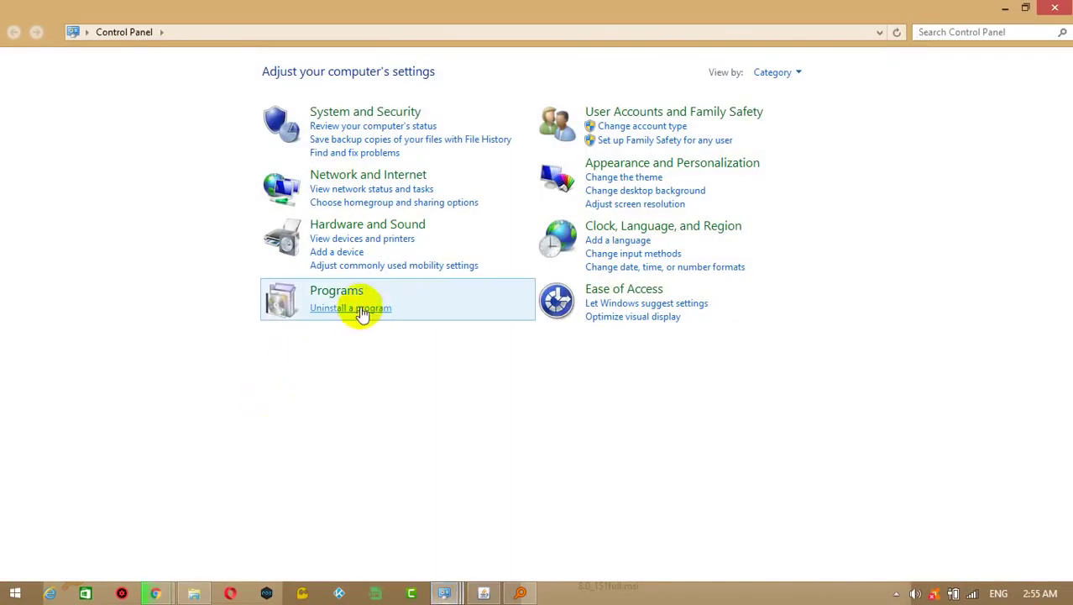
click(360, 310)
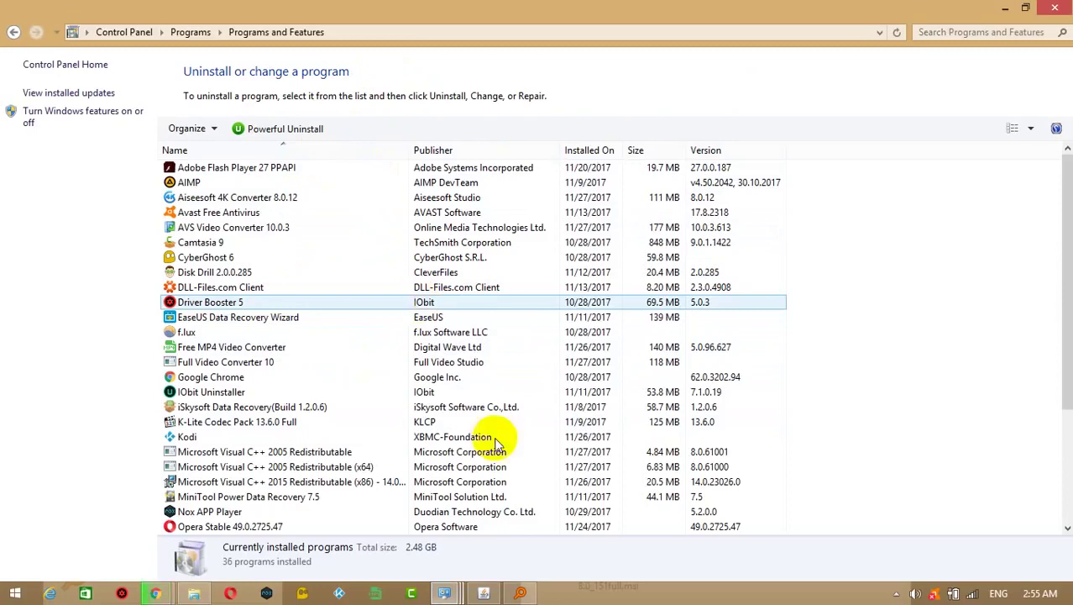
Bring up the Java Installer error dialog over the program list and move it out of the way.
click(484, 593)
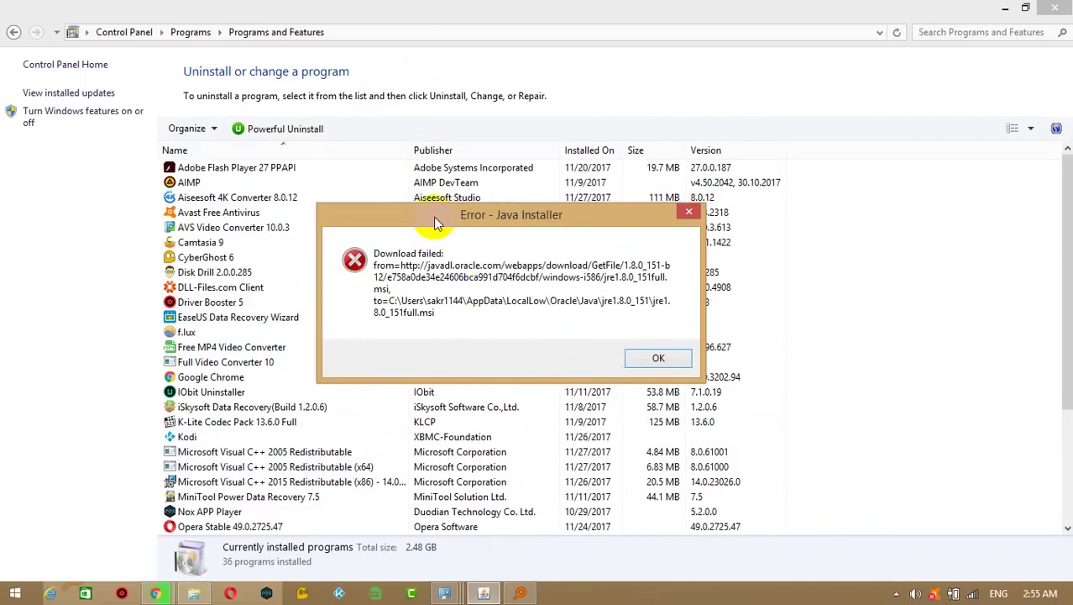
drag(435, 219, 696, 584)
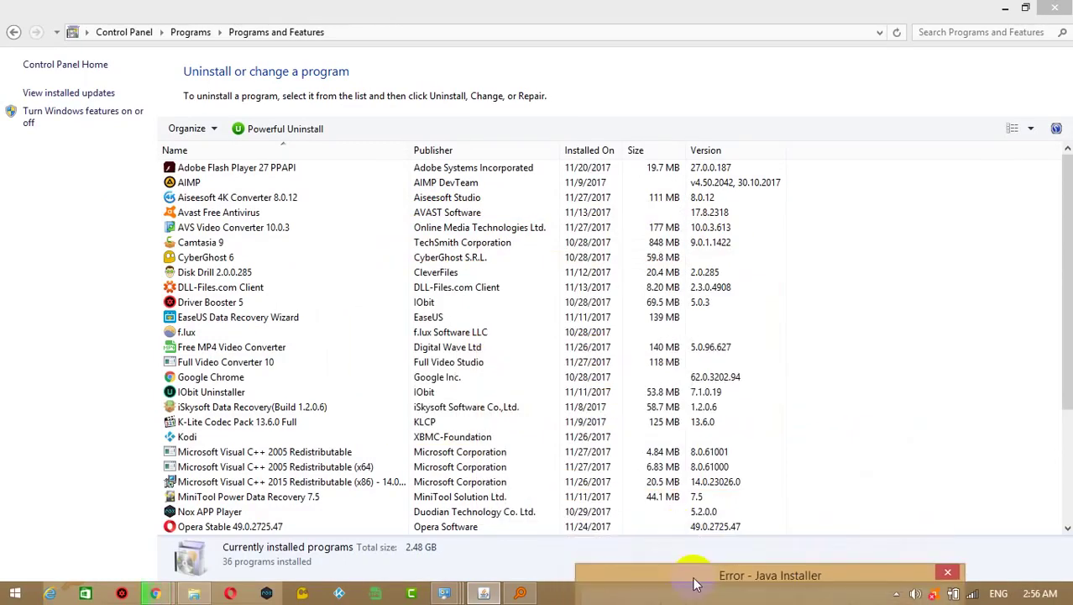
Launch IObit Uninstaller through Powerful Uninstall and close the Programs and Features window.
click(286, 131)
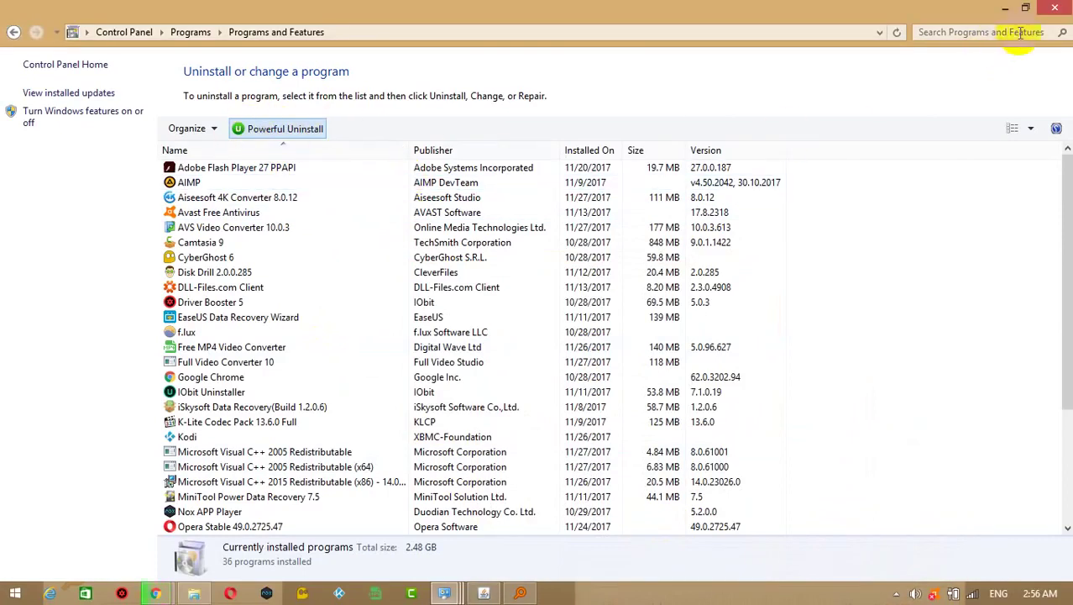
click(1055, 9)
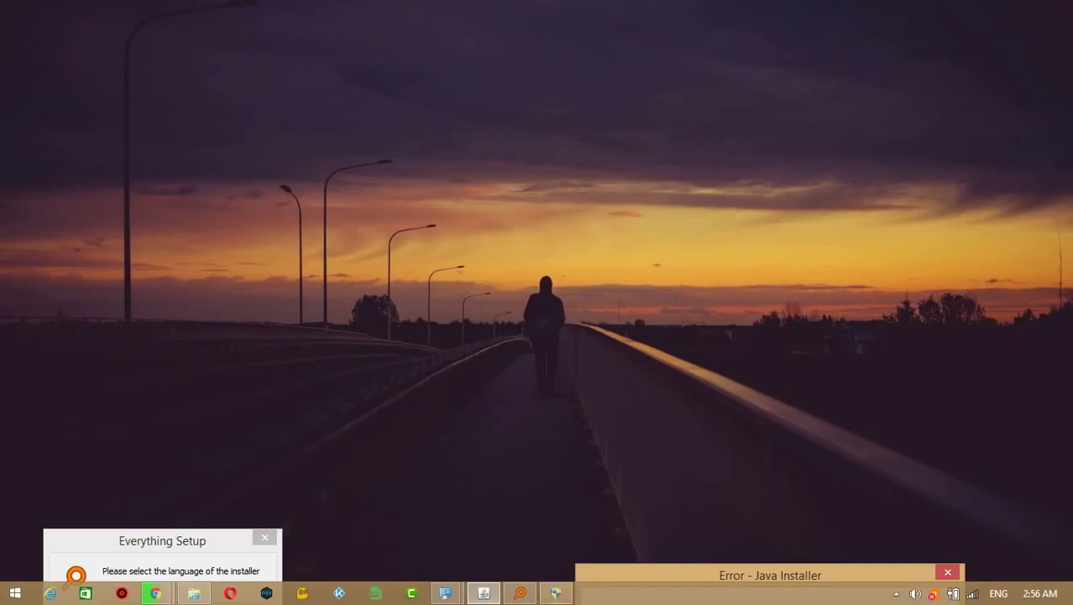
click(619, 329)
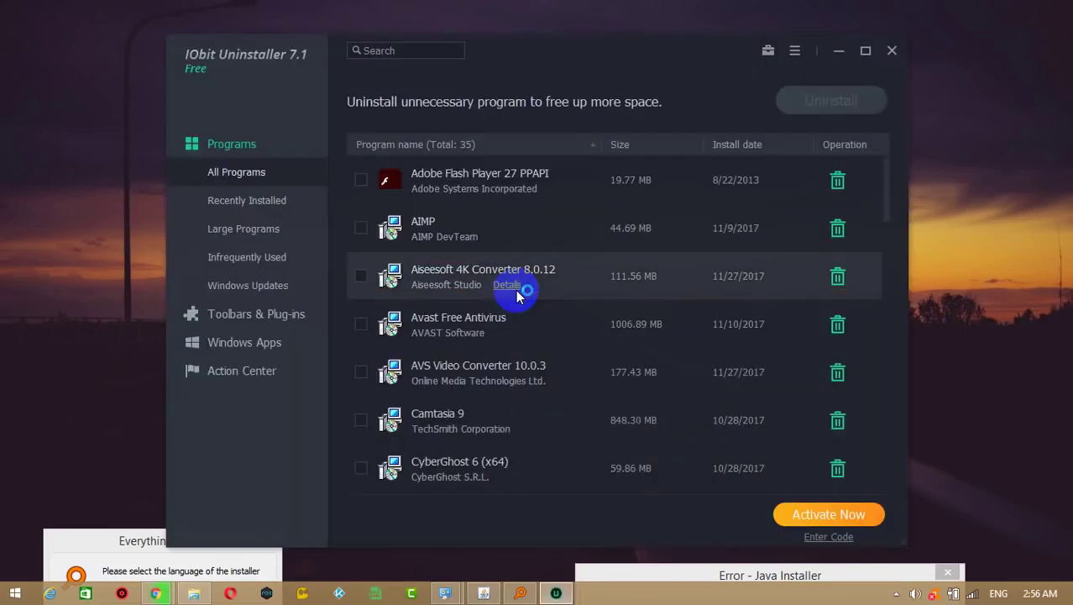
click(328, 299)
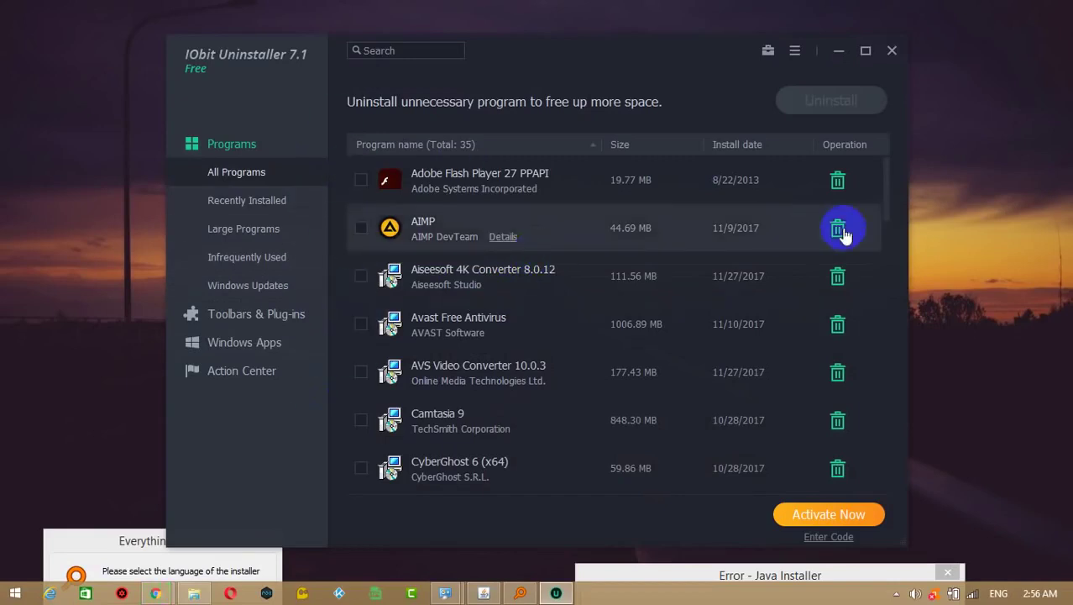
Look through the full list of installed programs, mark UxStyle as an example, and close the uninstaller.
drag(887, 206, 875, 444)
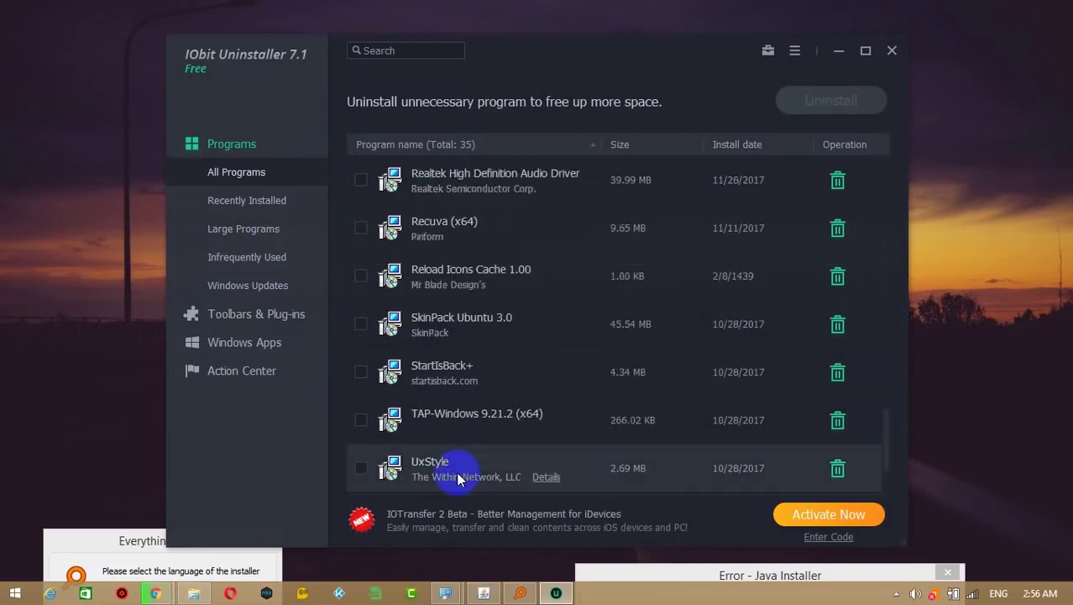
click(362, 467)
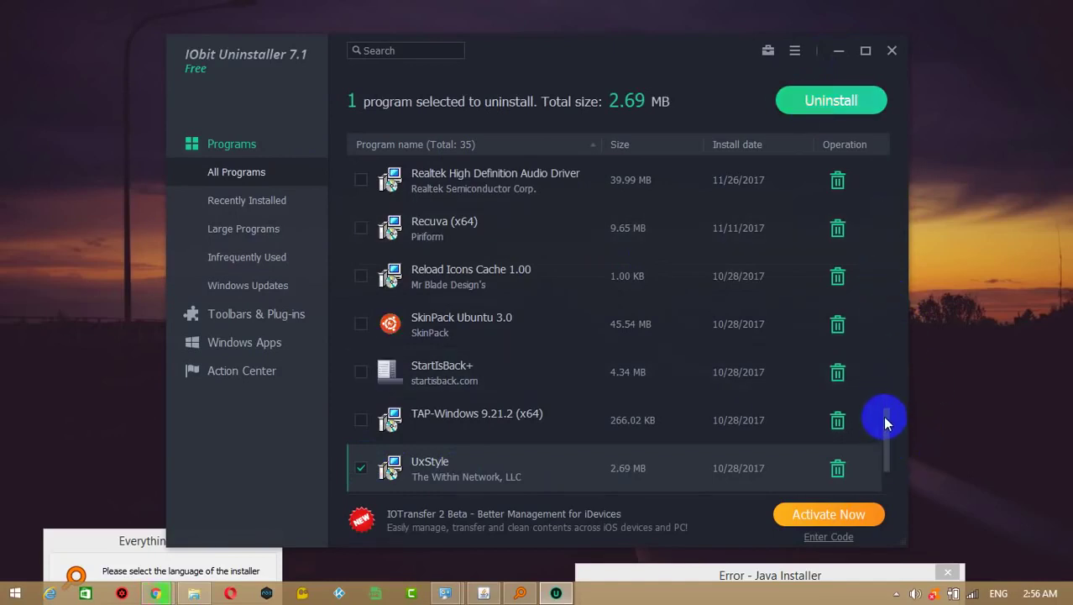
drag(883, 415, 884, 146)
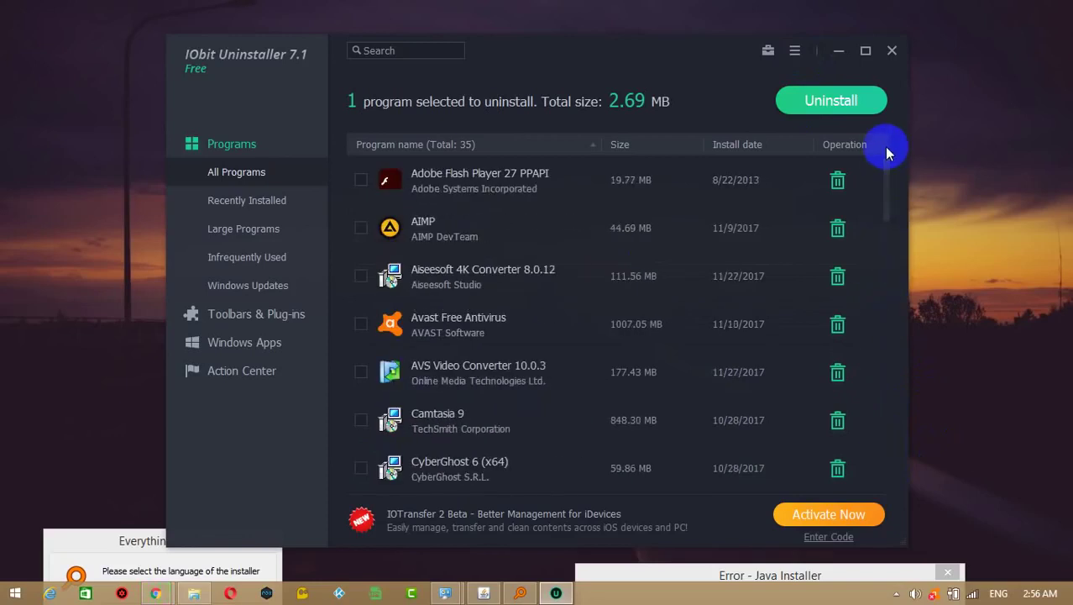
click(890, 52)
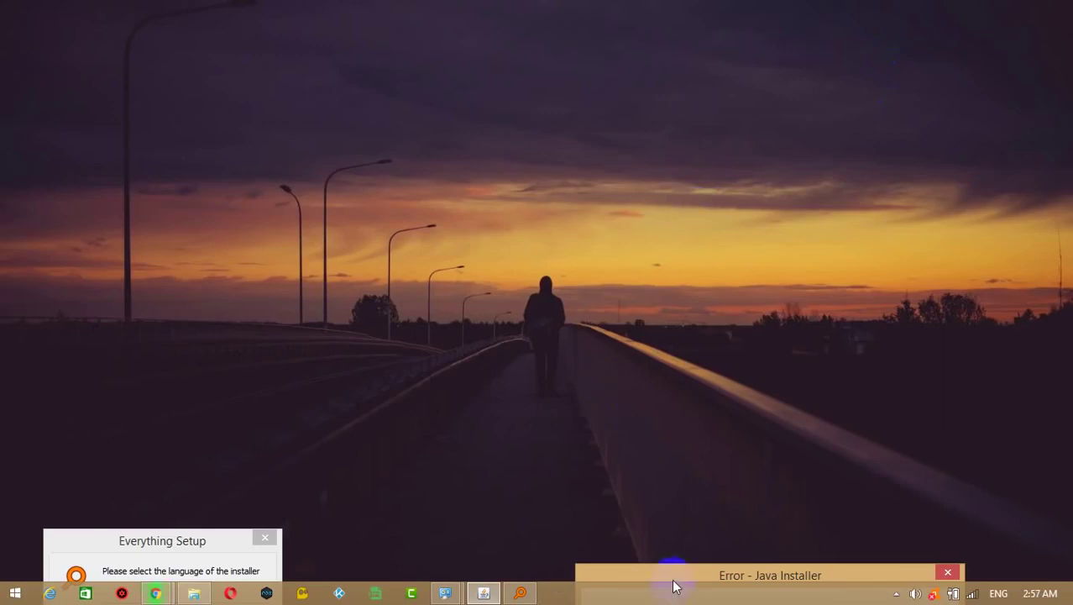
Switch to the voidtools page in Chrome, examine the Everything 1.4.1.877 installer downloads, and minimize the browser.
drag(673, 585, 426, 233)
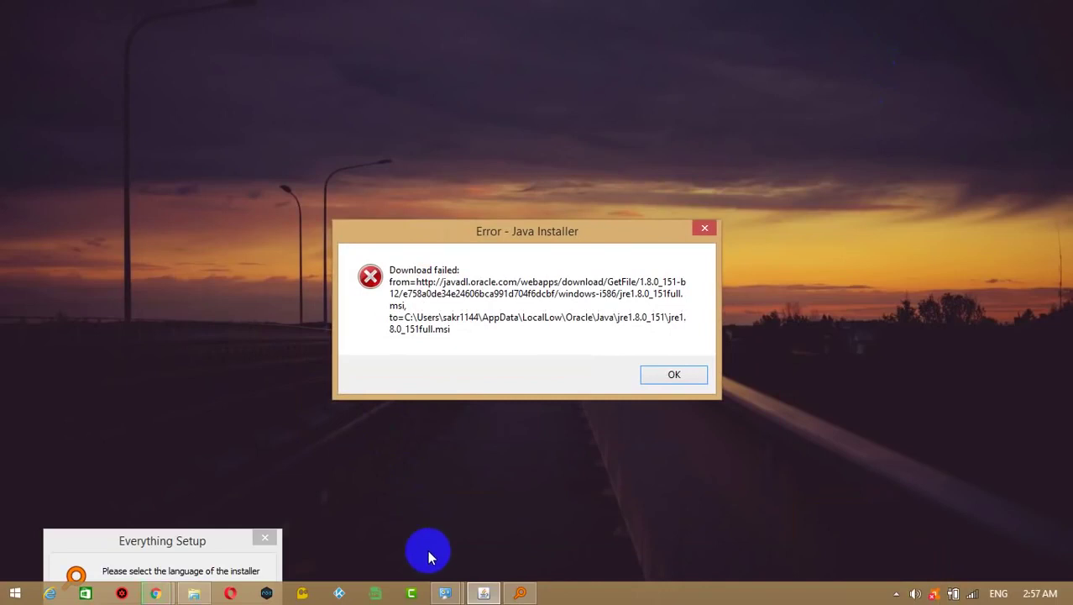
click(154, 593)
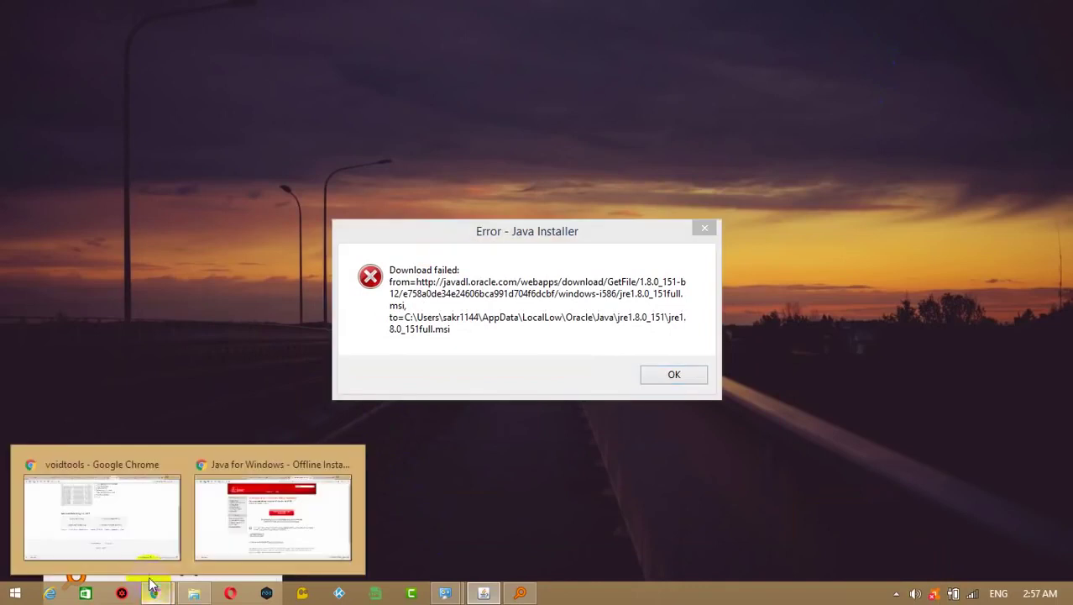
mouse_move(150, 562)
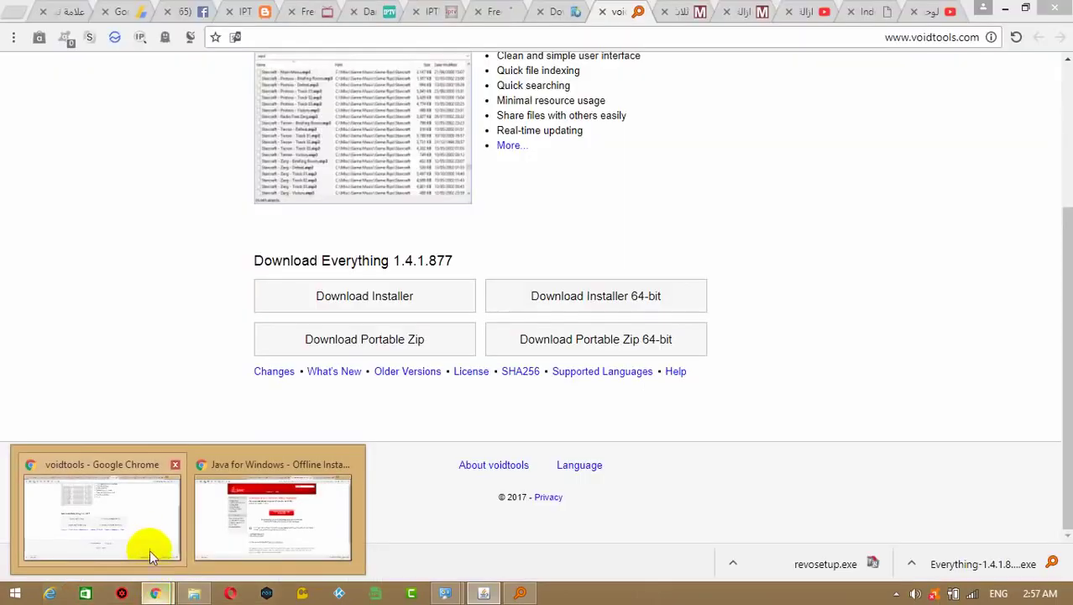
click(148, 541)
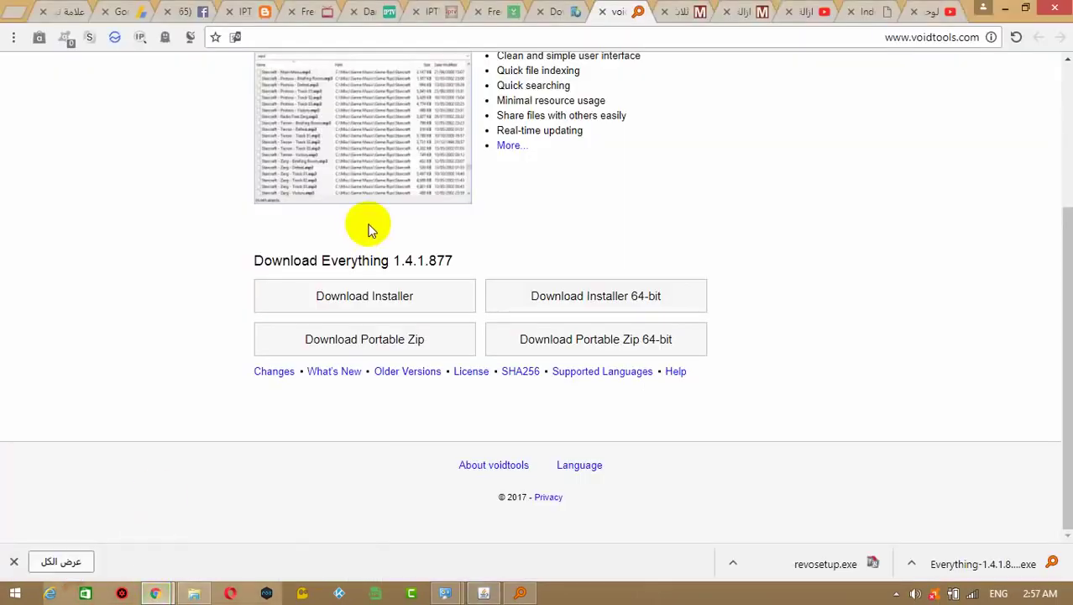
drag(1068, 263, 1057, 192)
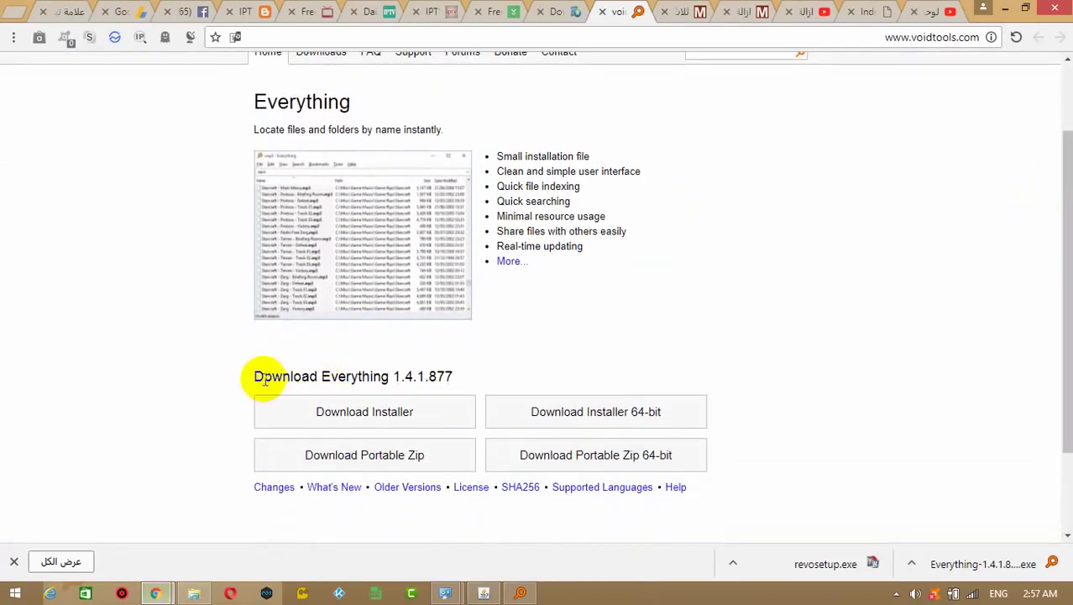
drag(338, 377, 412, 377)
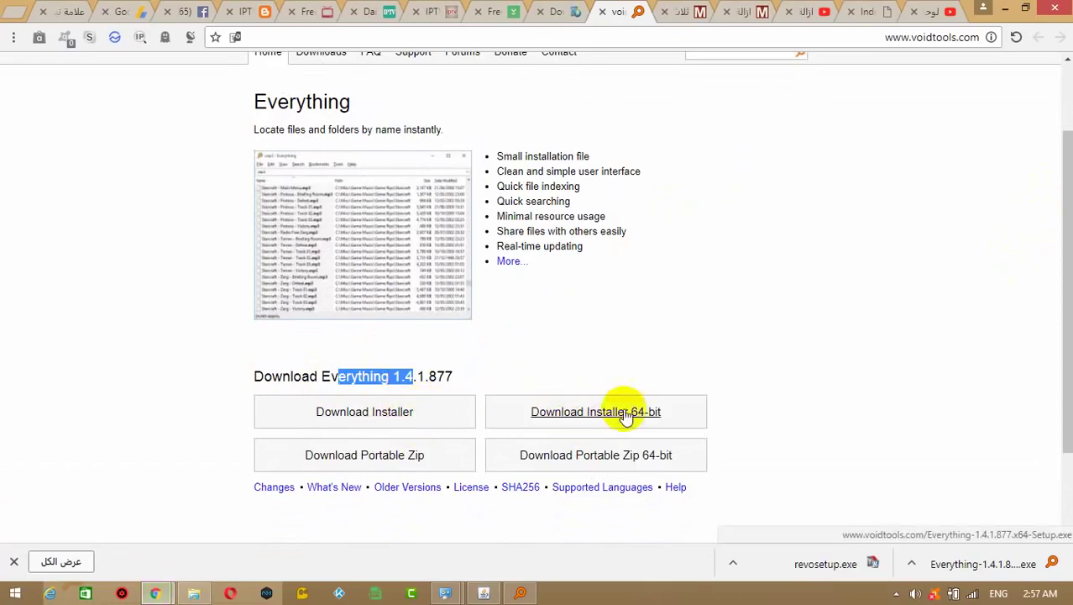
click(1007, 11)
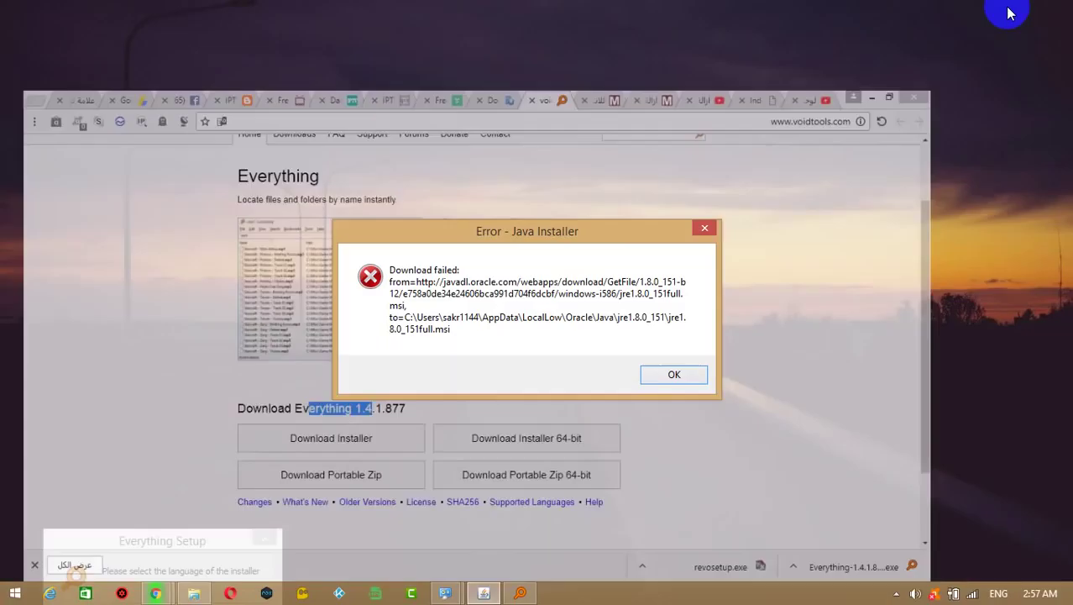
Bring the Everything Setup dialog into view, move the Java error aside, and confirm English (US) as the installer language.
drag(209, 541, 549, 129)
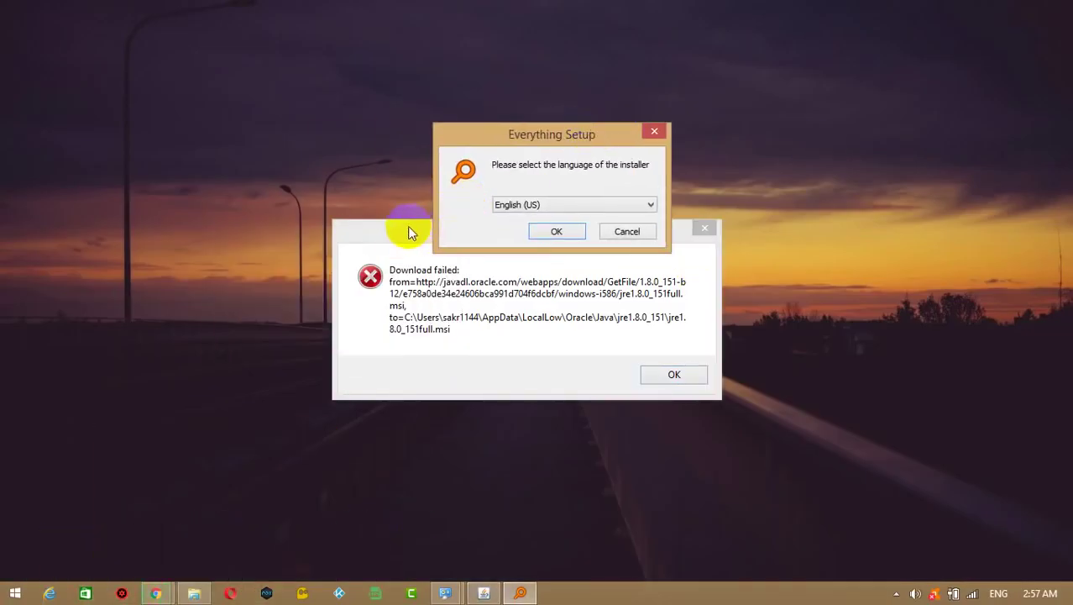
drag(387, 227, 622, 558)
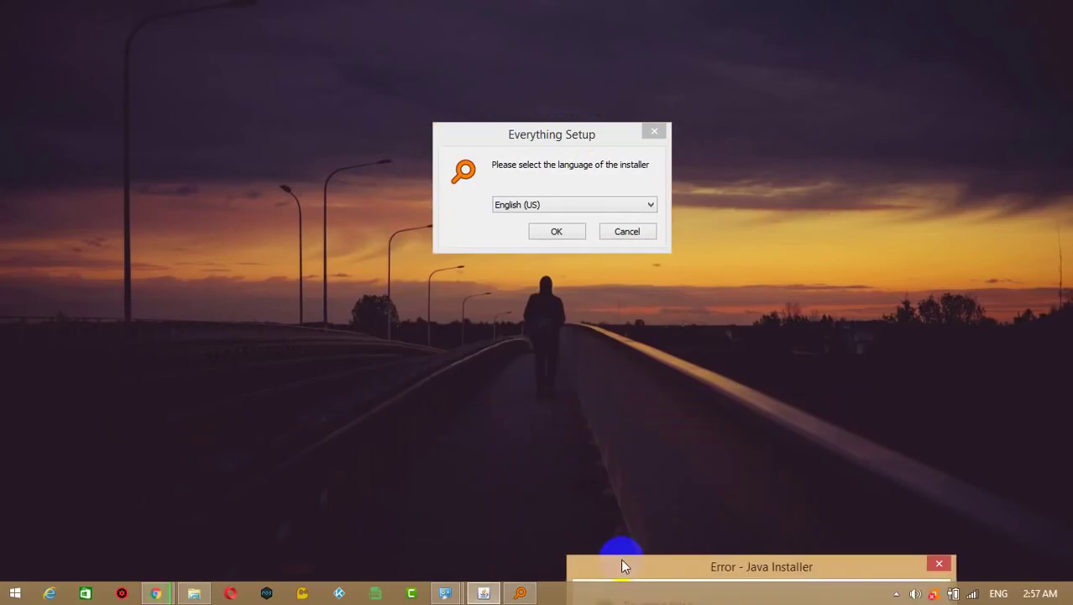
click(536, 207)
click(536, 208)
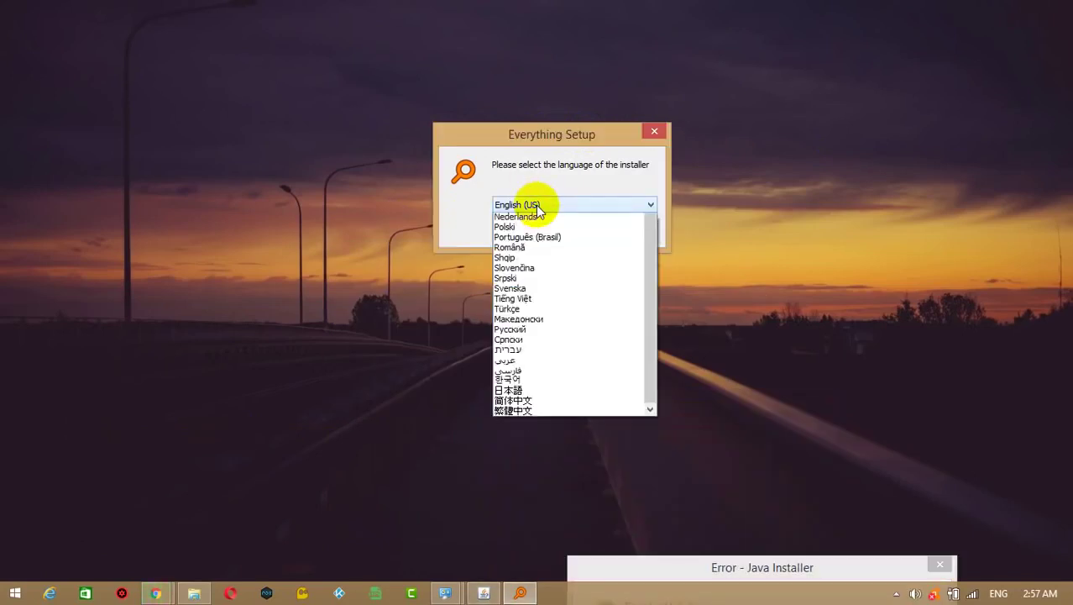
click(536, 207)
click(544, 213)
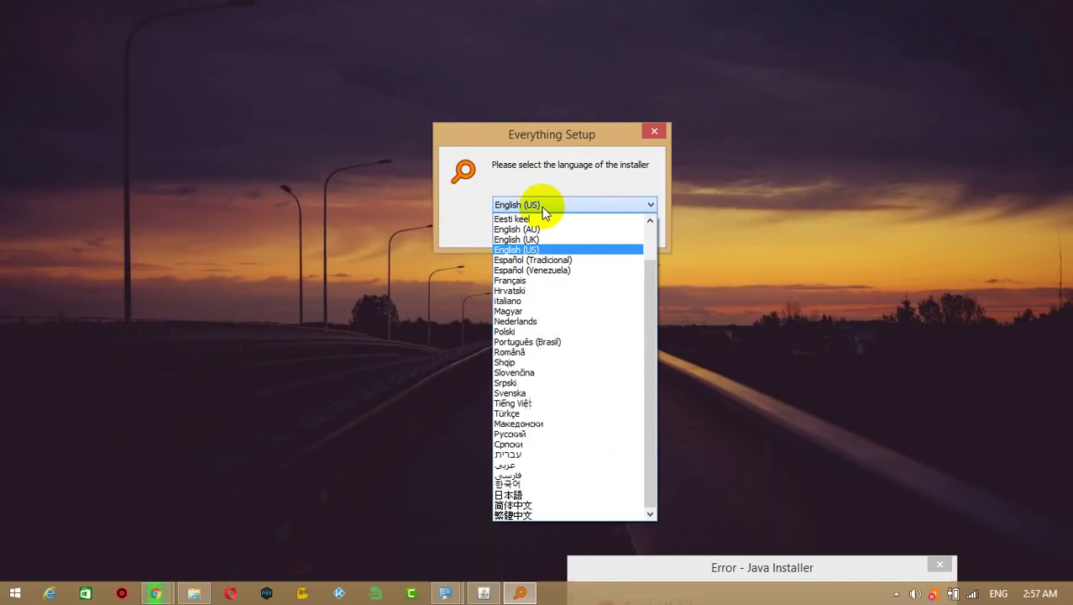
click(544, 213)
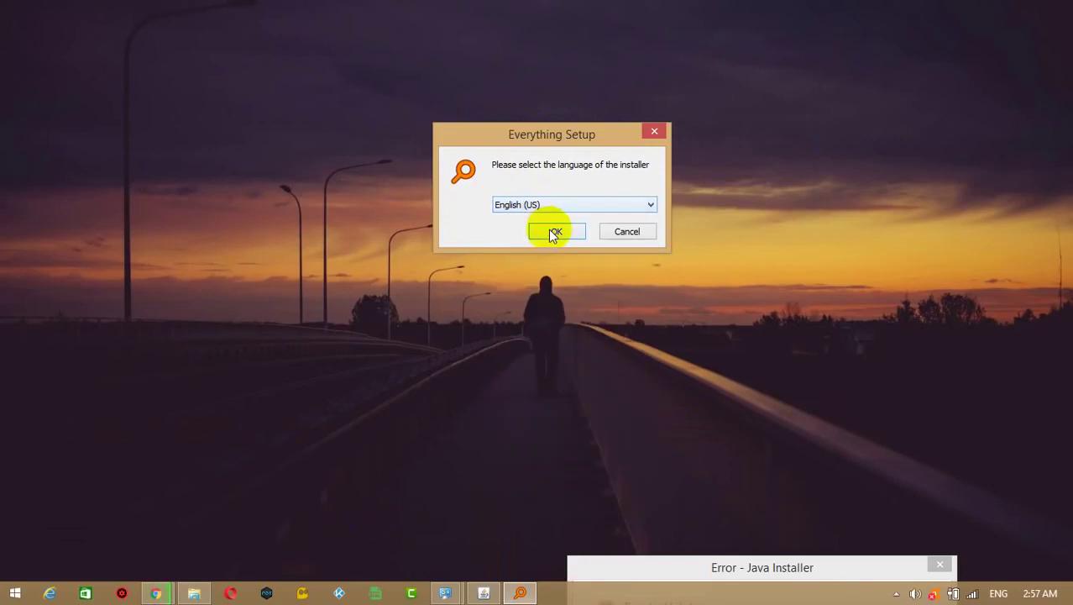
click(548, 229)
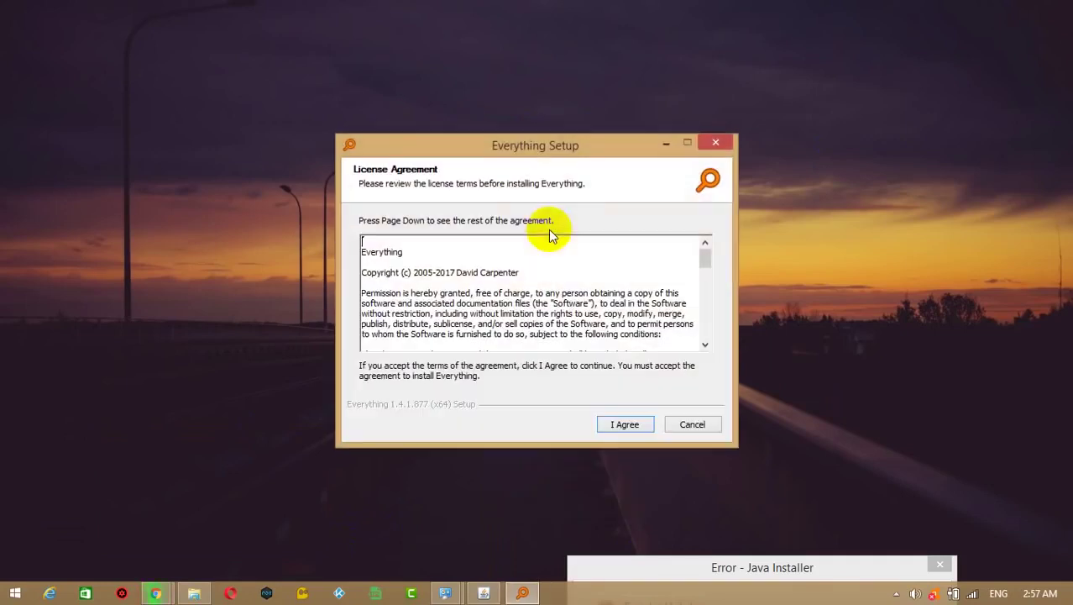
Accept the Everything license, install it with the default options, and finish the setup with Run Everything enabled.
click(623, 424)
click(623, 424)
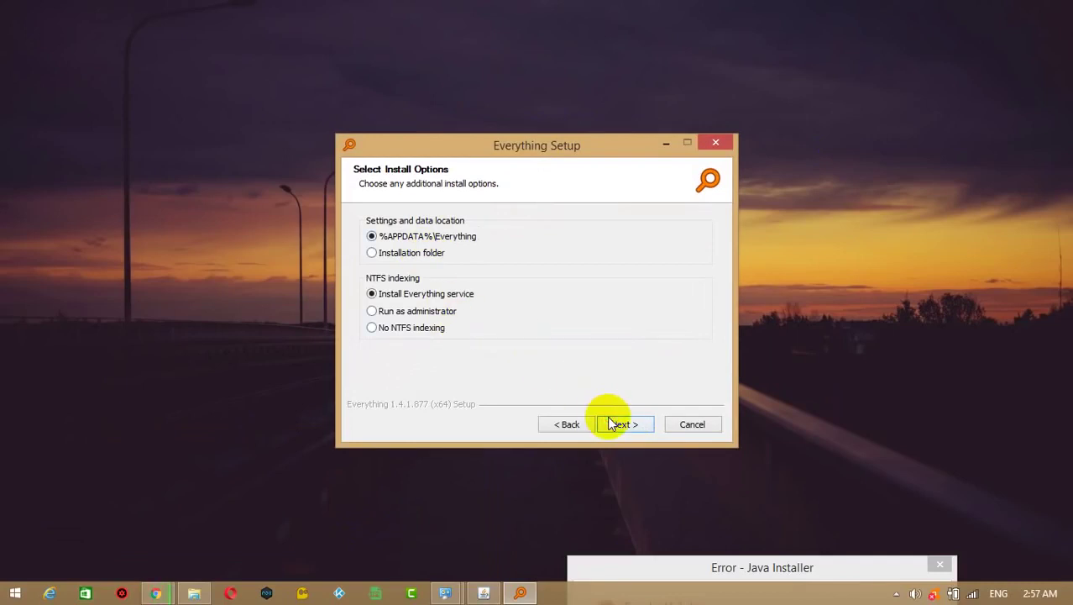
click(610, 419)
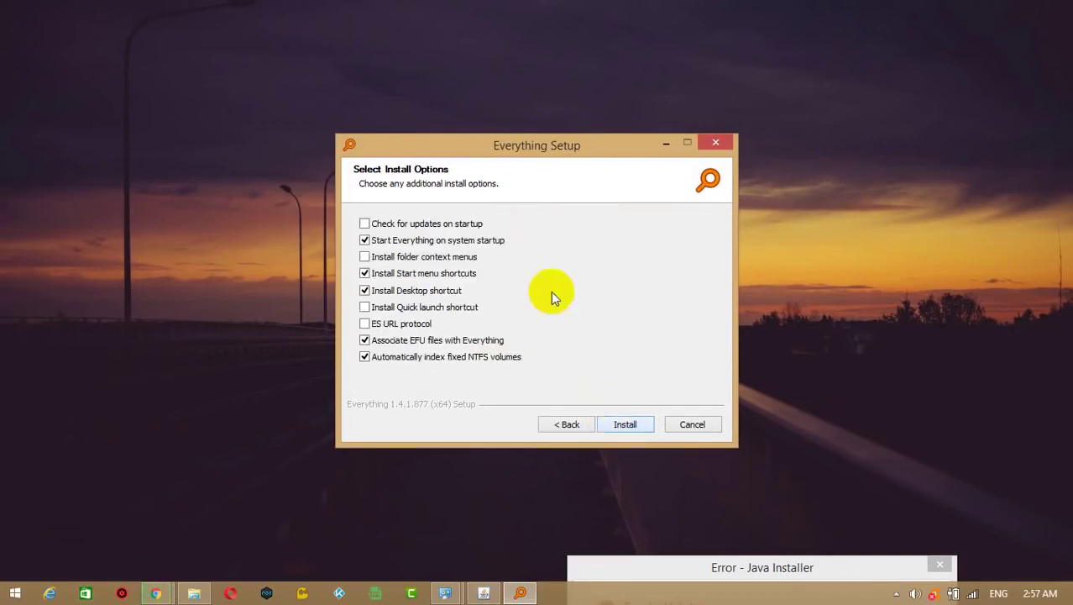
click(623, 422)
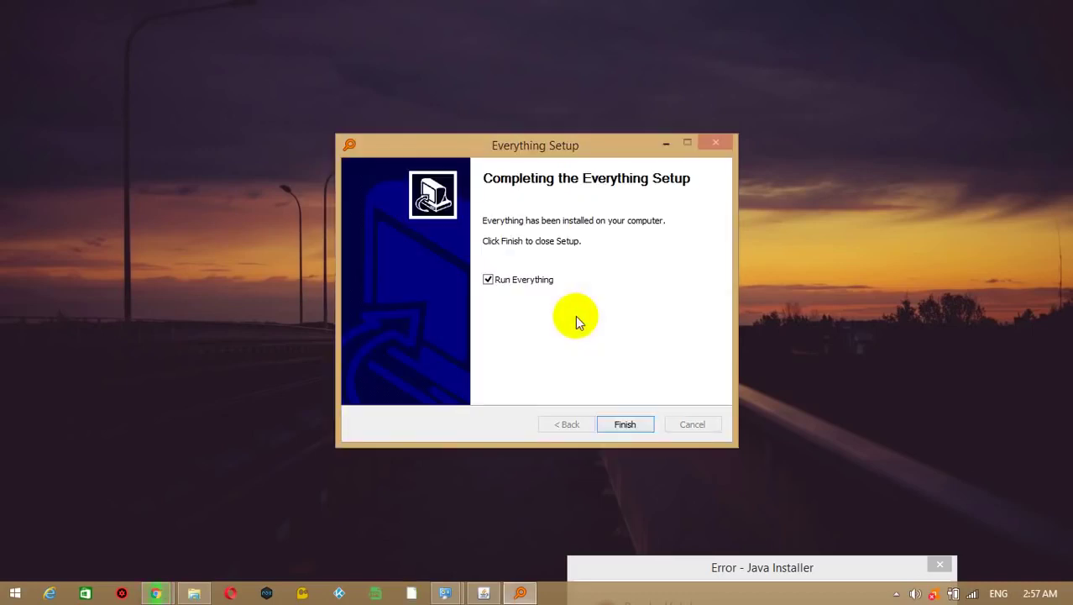
click(625, 425)
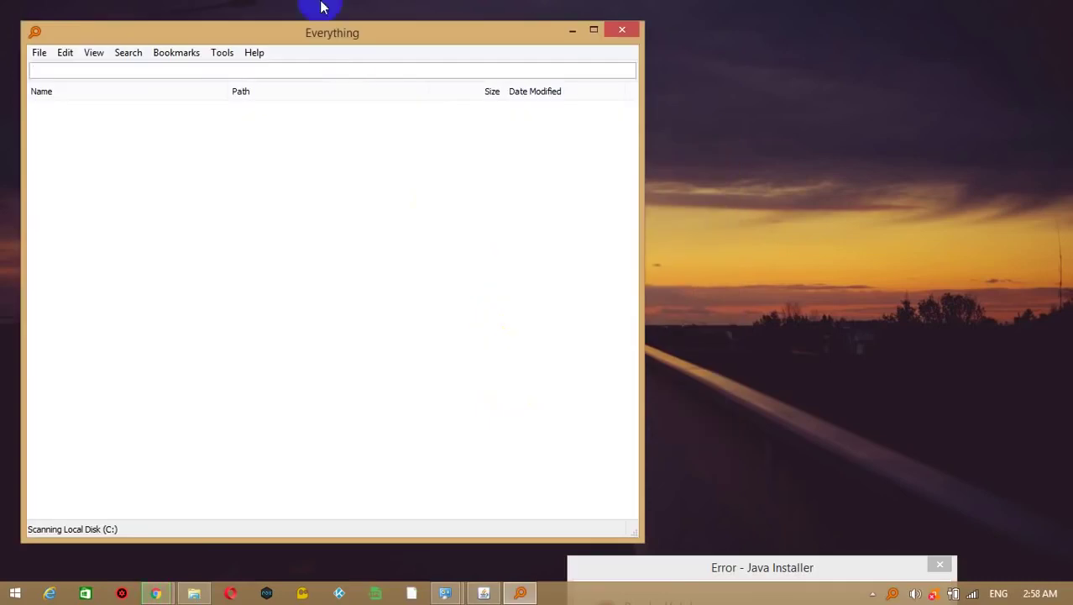
click(281, 33)
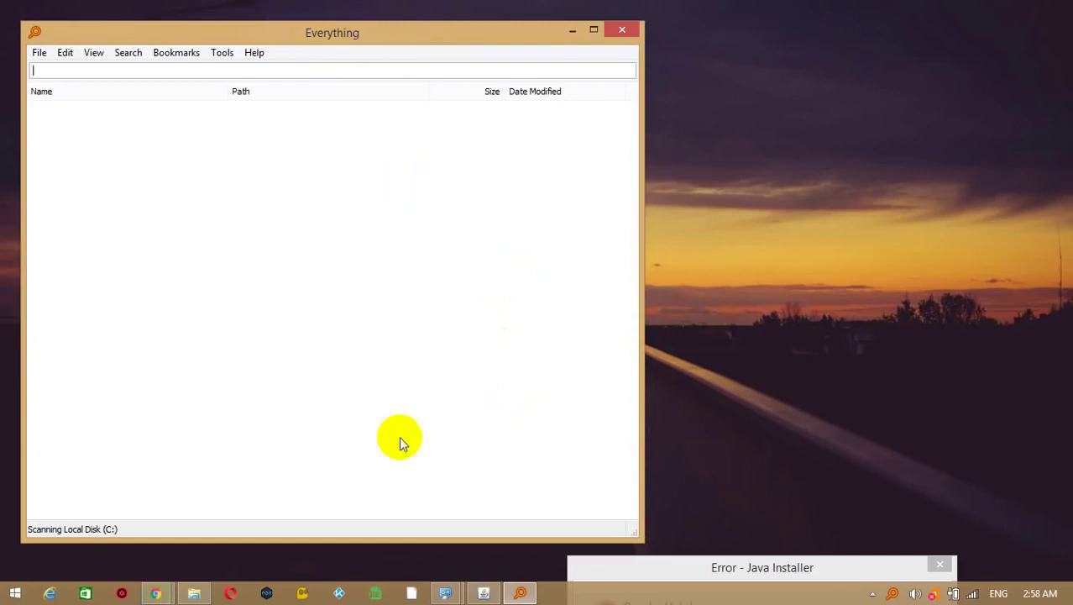
Check the Java offline installation page in Chrome, minimize the browser, and search for "java" in Everything.
click(124, 593)
mouse_move(156, 593)
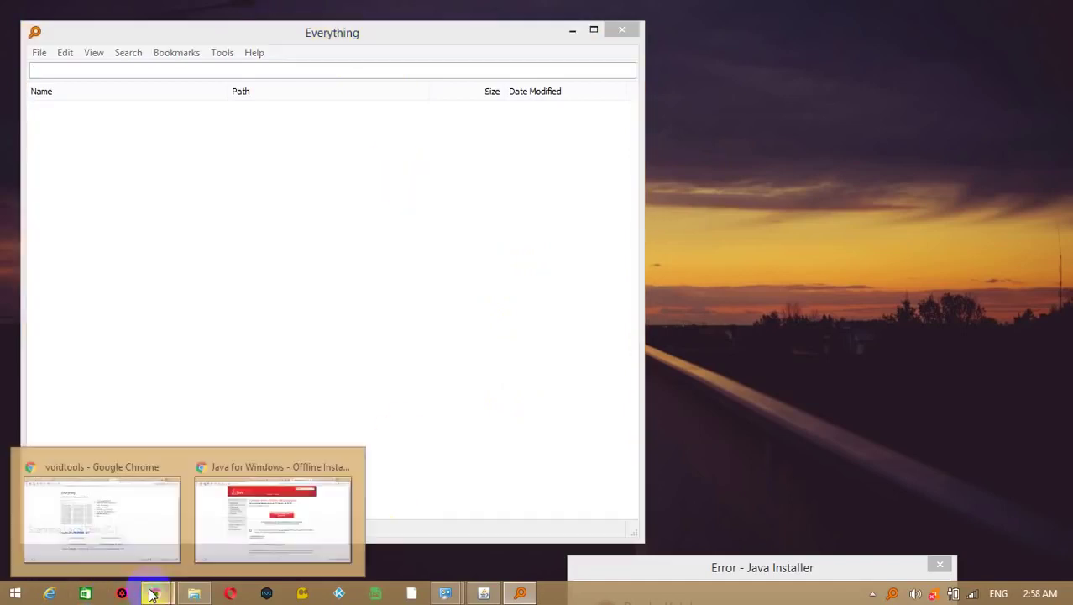
click(232, 506)
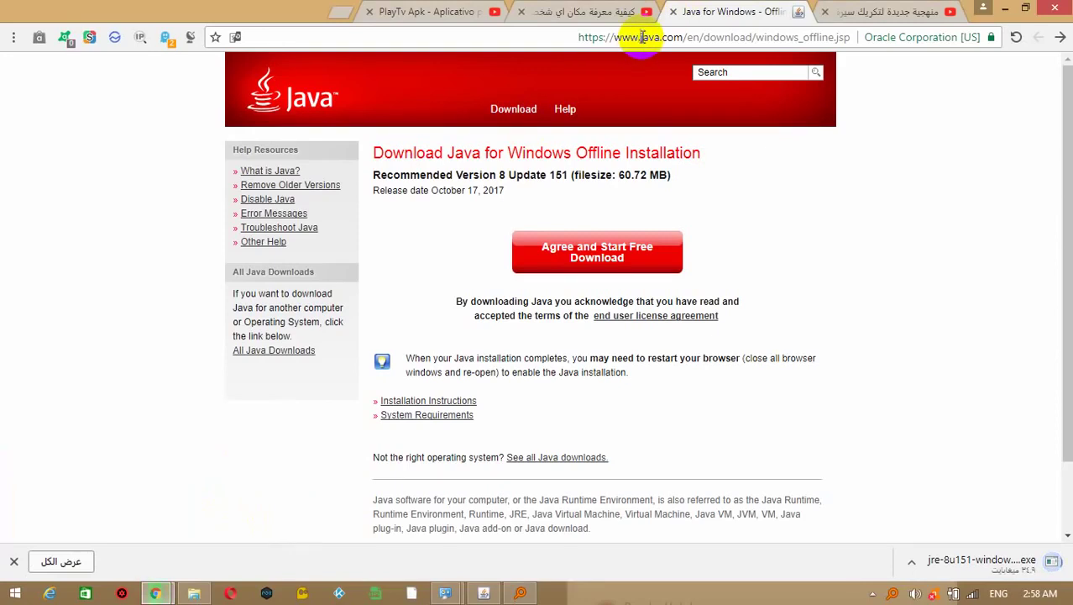
click(1003, 10)
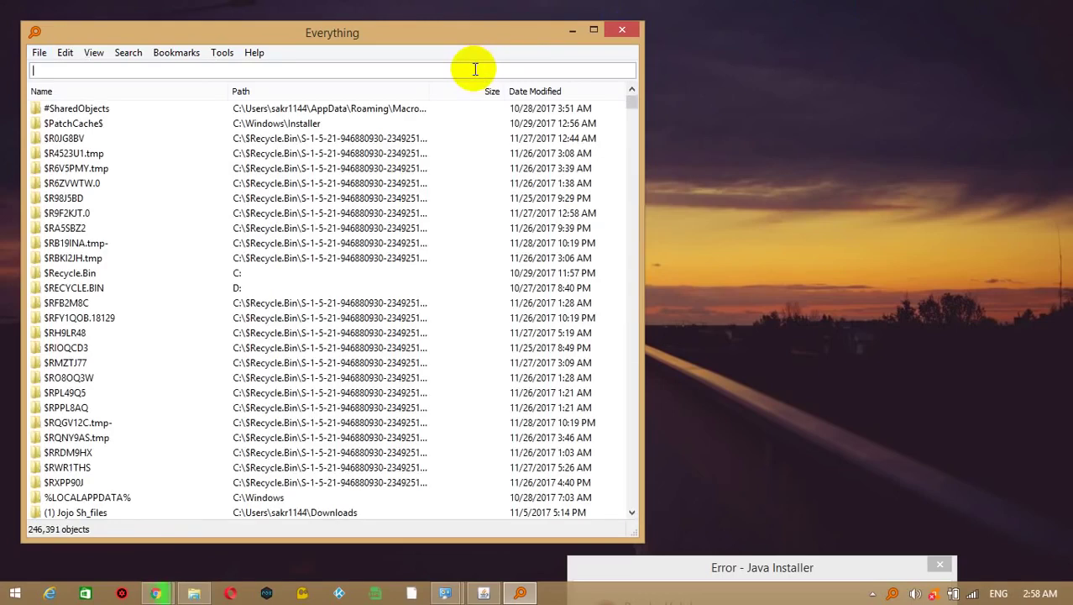
text(java)
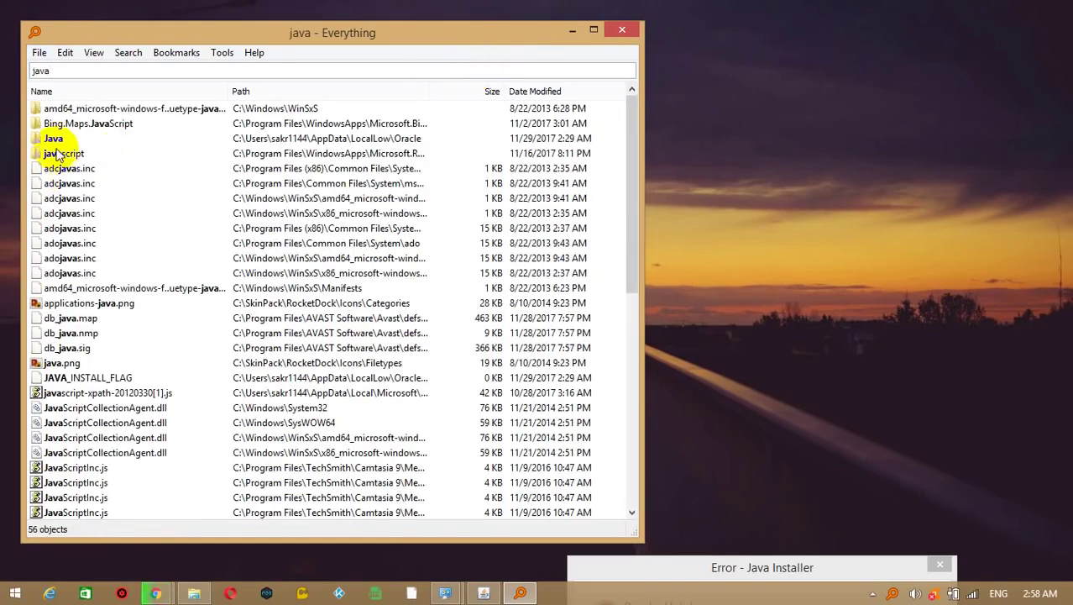
Open Programs and Features from Control Panel, look through the installed programs for Java, and close the window.
click(44, 592)
click(15, 593)
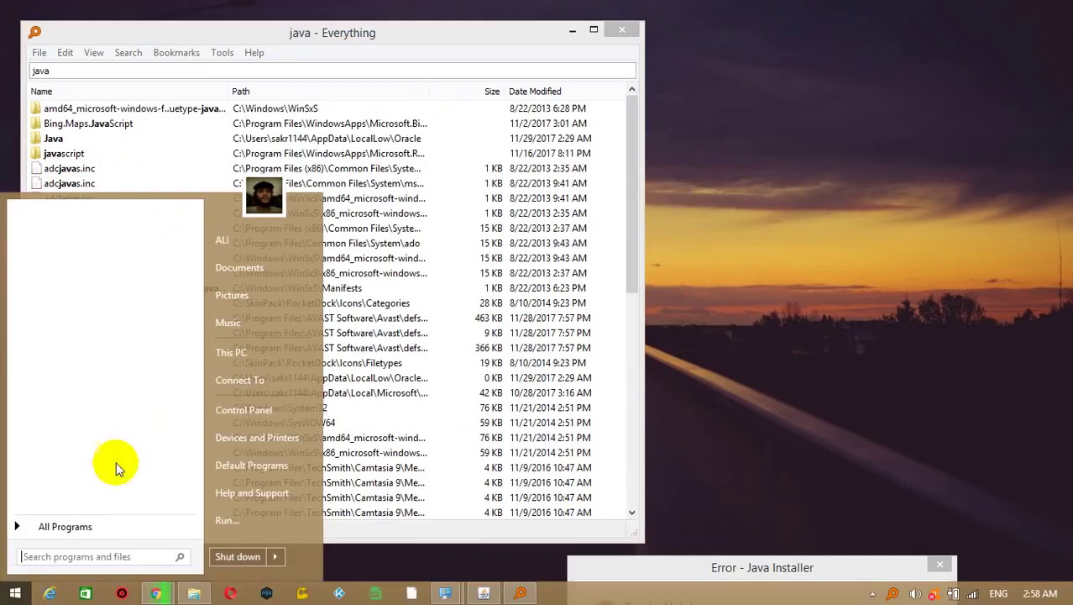
click(245, 421)
click(359, 310)
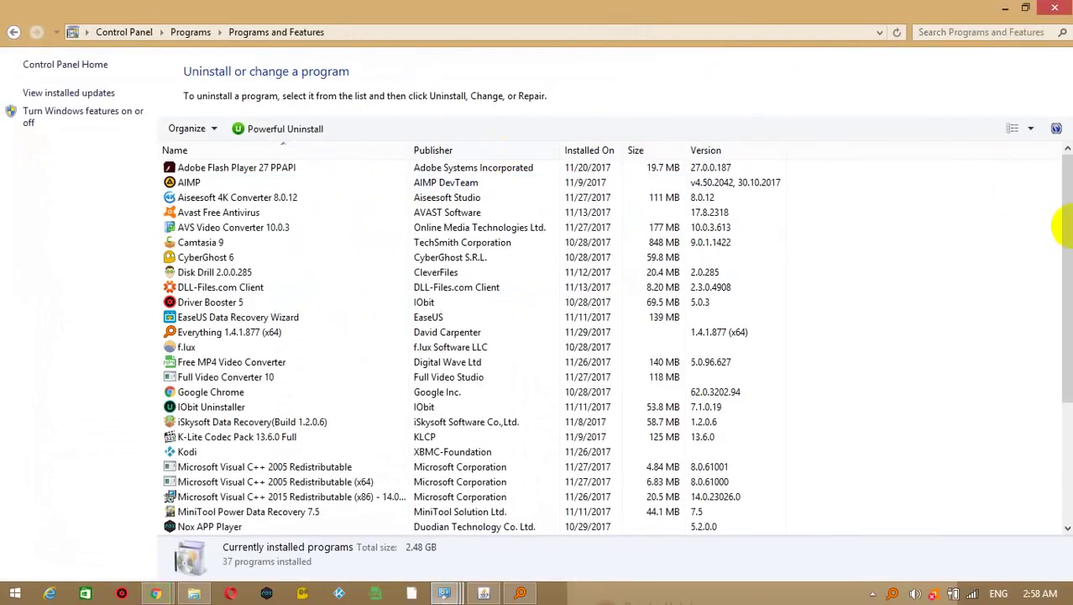
mouse_move(1066, 225)
mouse_down()
mouse_move(1065, 393)
mouse_move(1064, 223)
mouse_up()
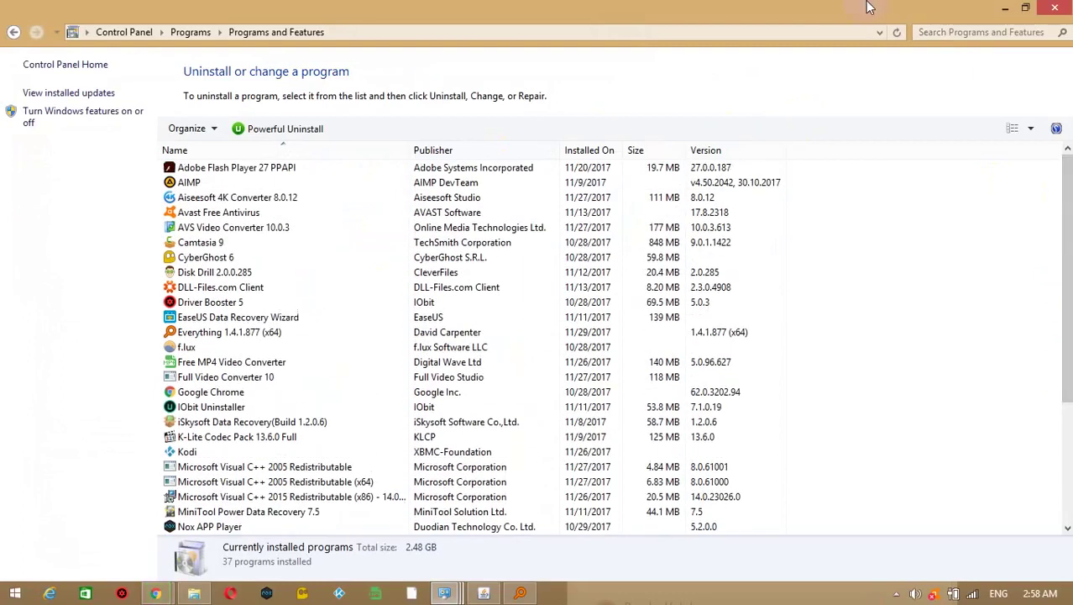
click(1055, 8)
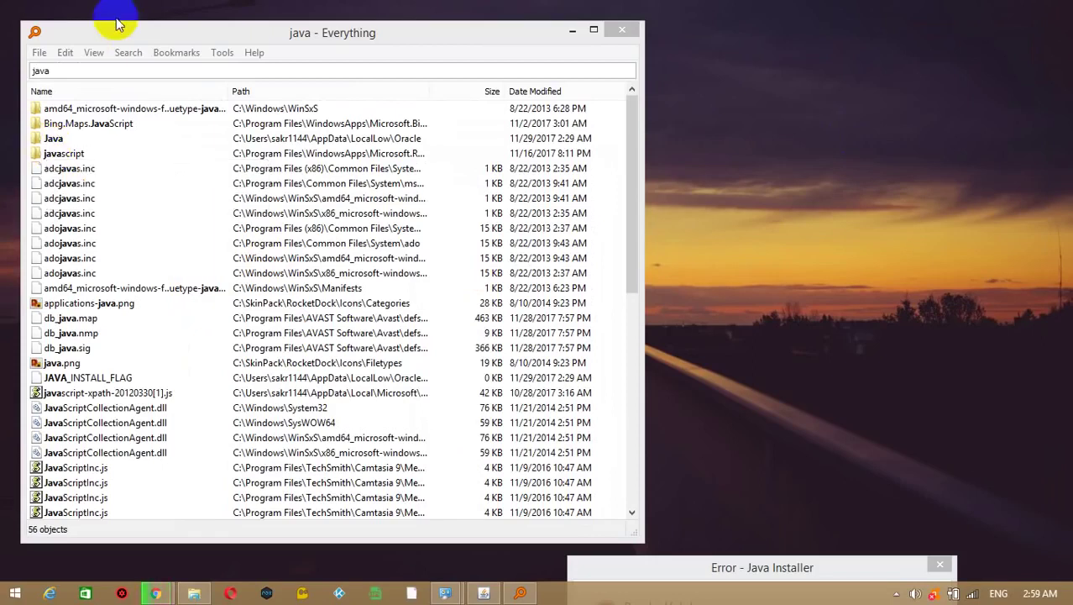
Move the Everything window toward the screen centre and select the results from the Java folder through the last adojavas.inc file.
drag(126, 29, 325, 55)
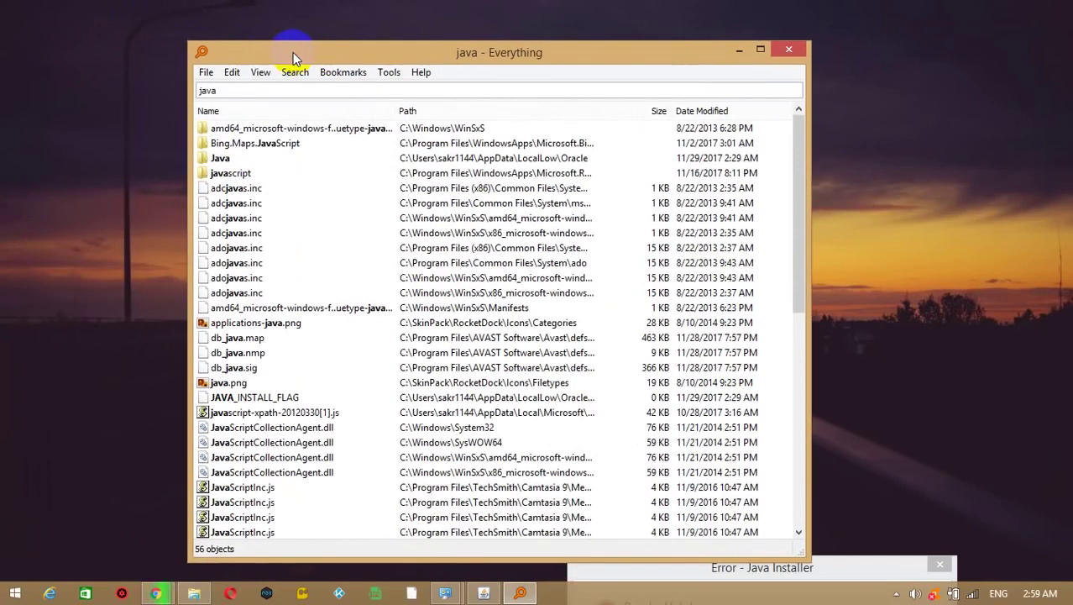
click(223, 147)
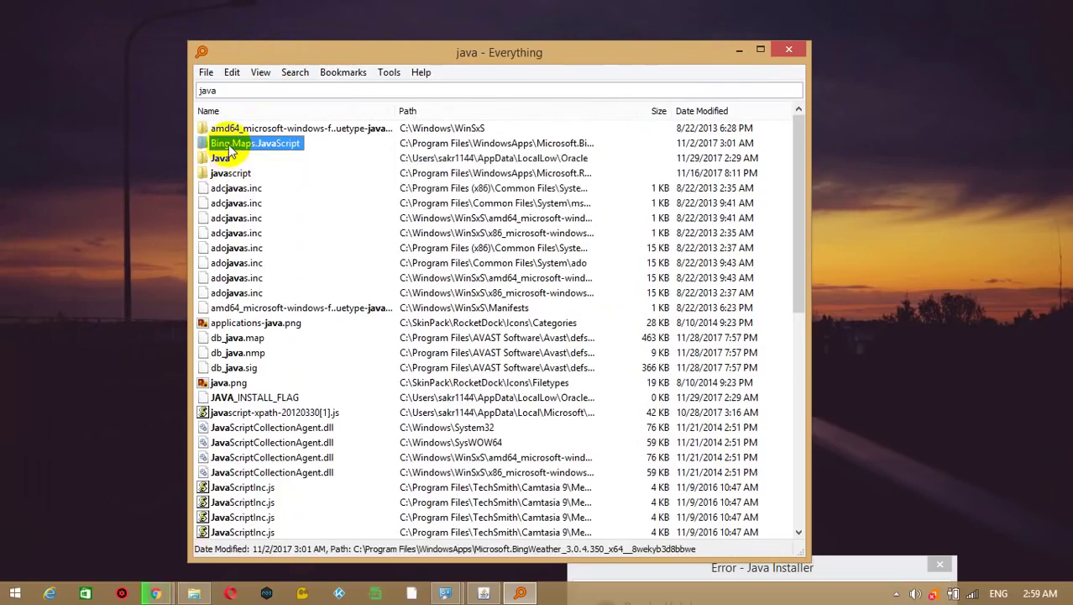
click(221, 159)
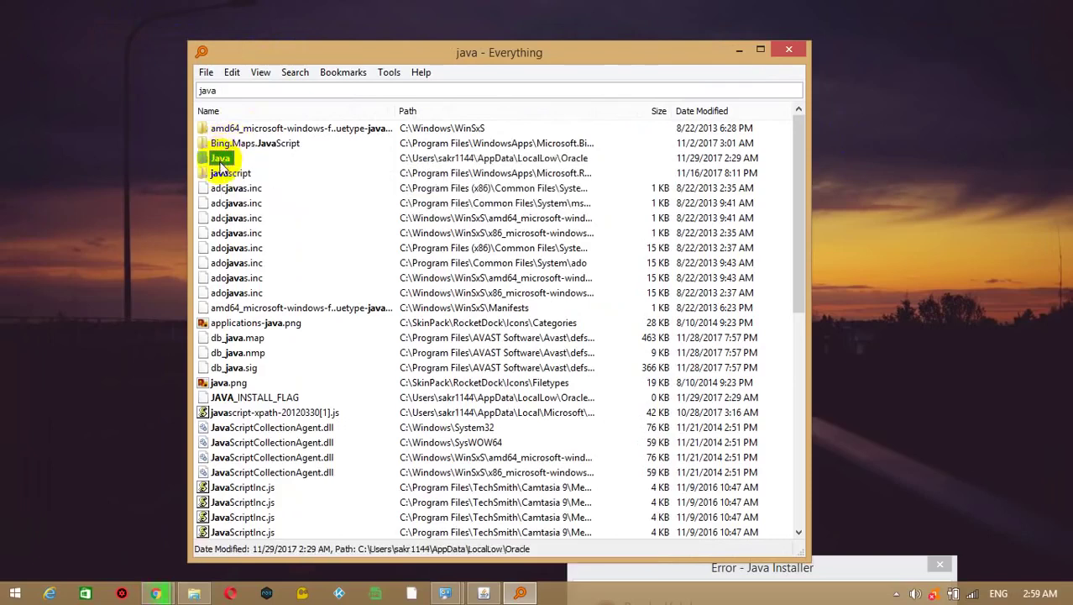
shift+click(202, 176)
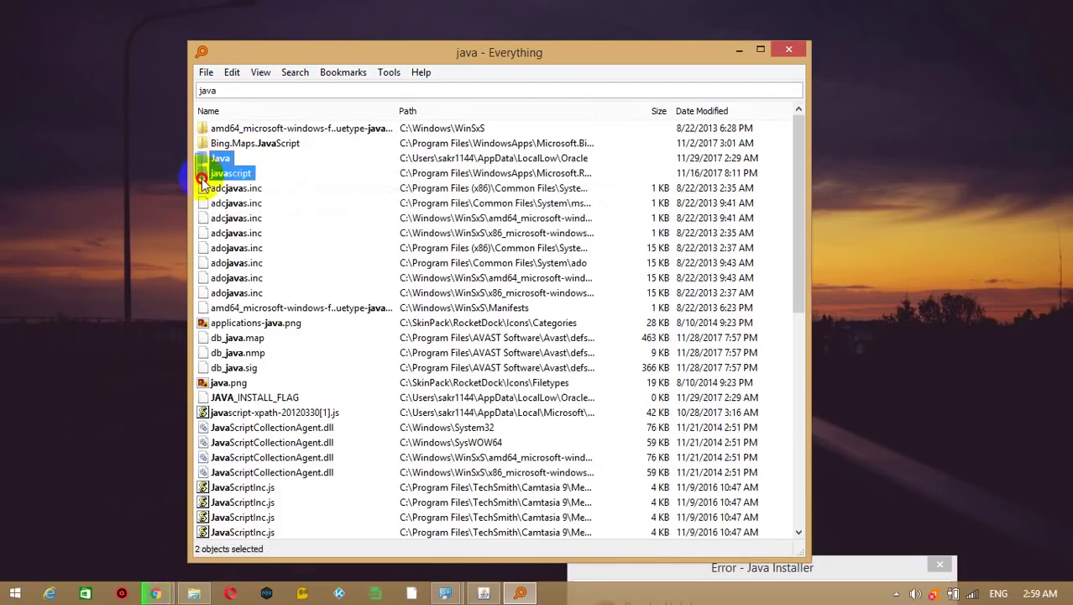
drag(203, 185, 241, 296)
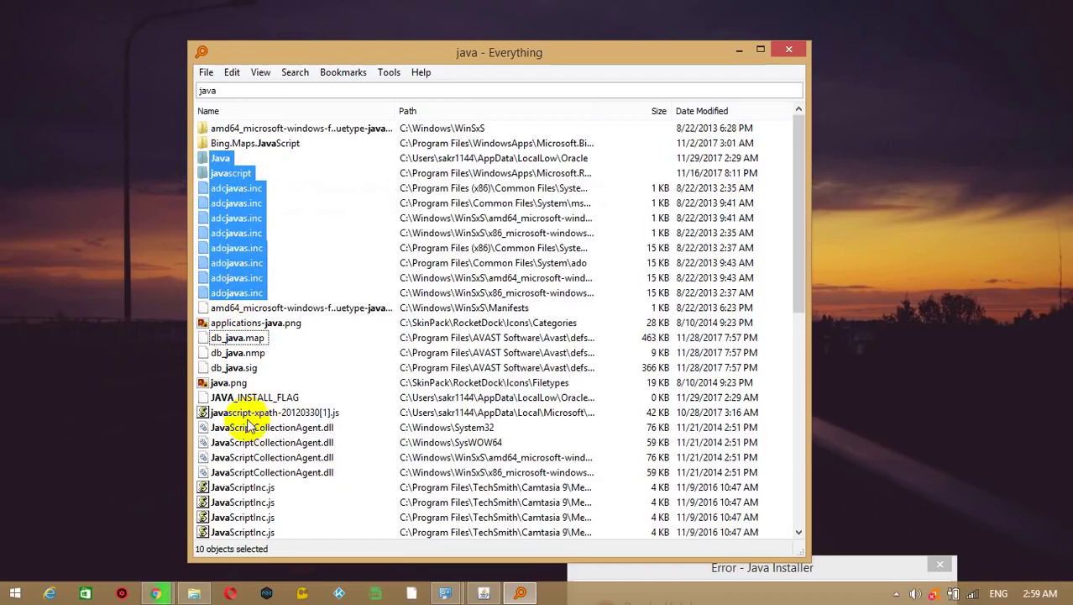
Add the results from the amd64 manifest file through the fourth JavaScriptInc.js file to the selection.
ctrl+click(244, 354)
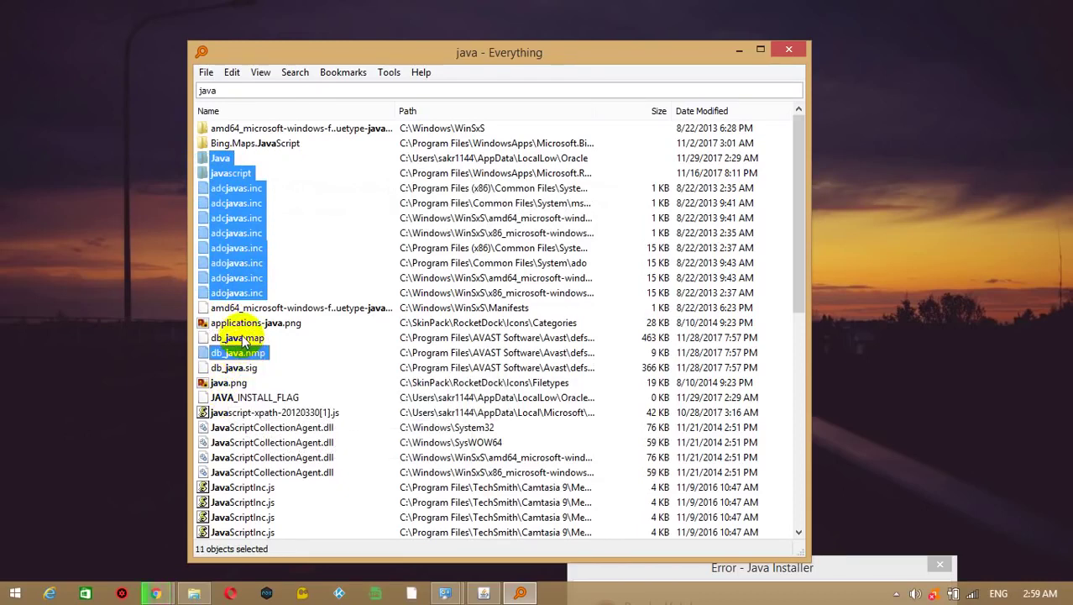
ctrl+click(244, 340)
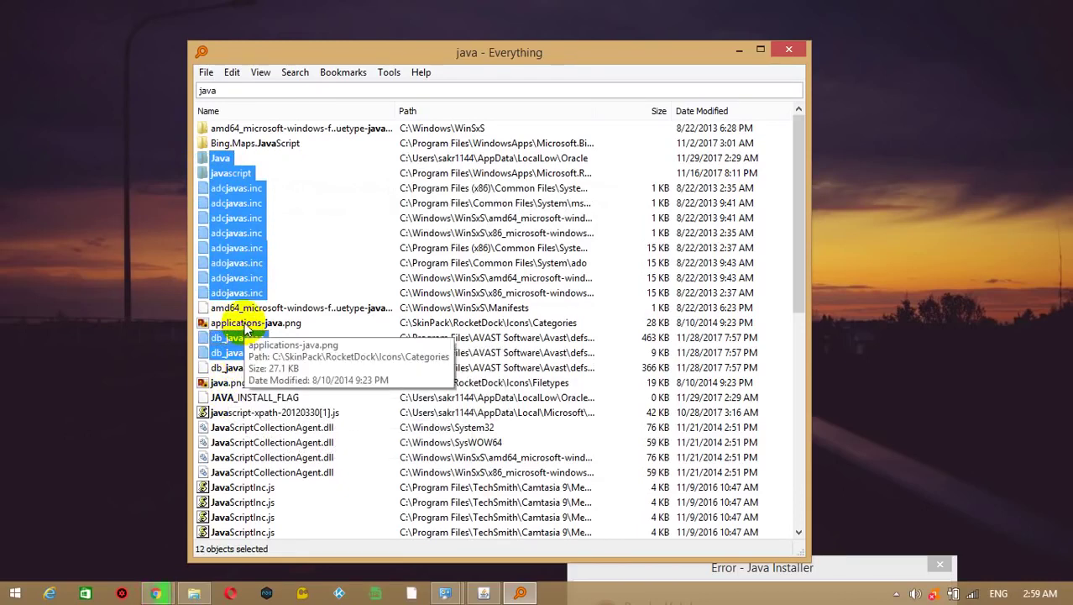
ctrl+click(246, 326)
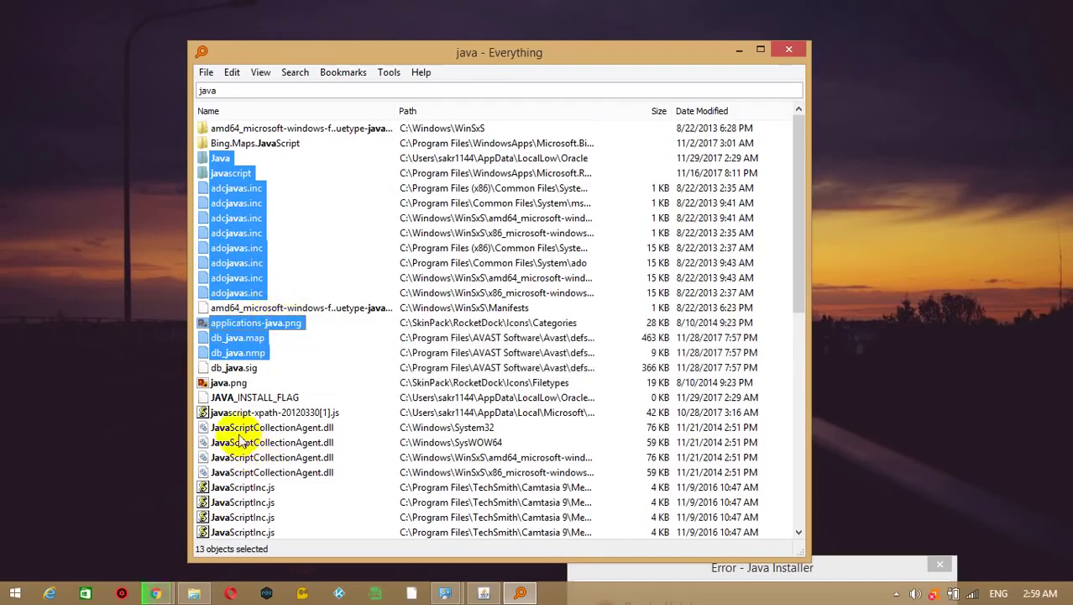
ctrl+click(325, 307)
ctrl+click(239, 368)
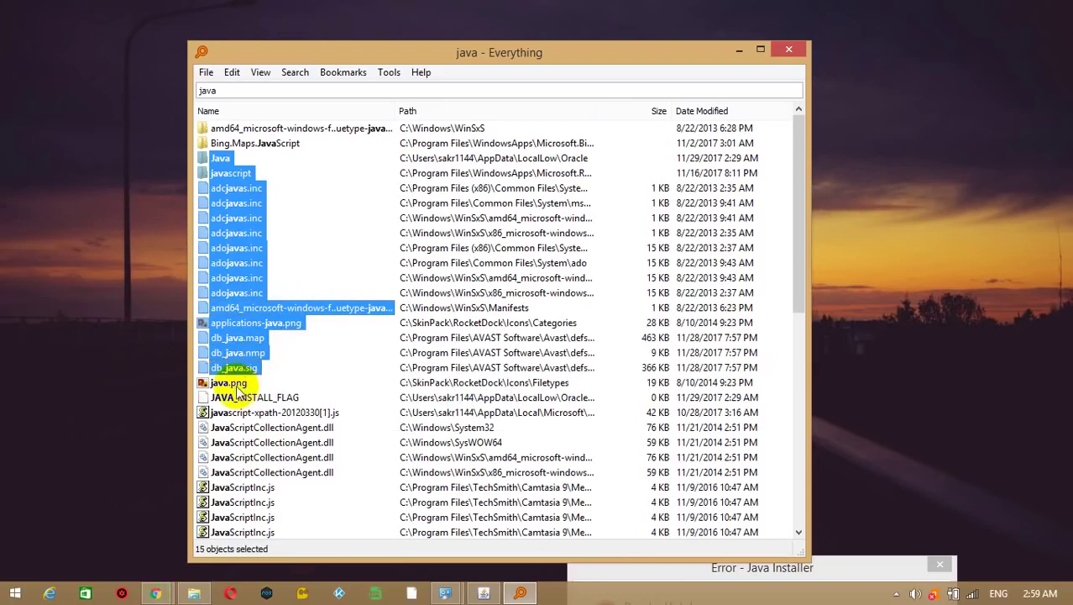
ctrl+click(237, 383)
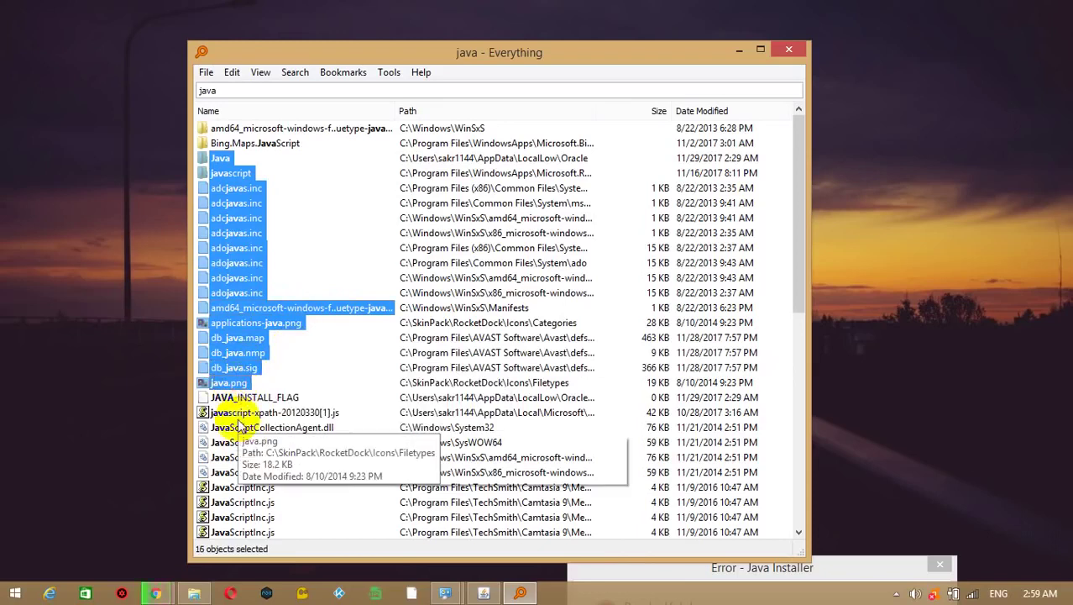
ctrl+click(242, 398)
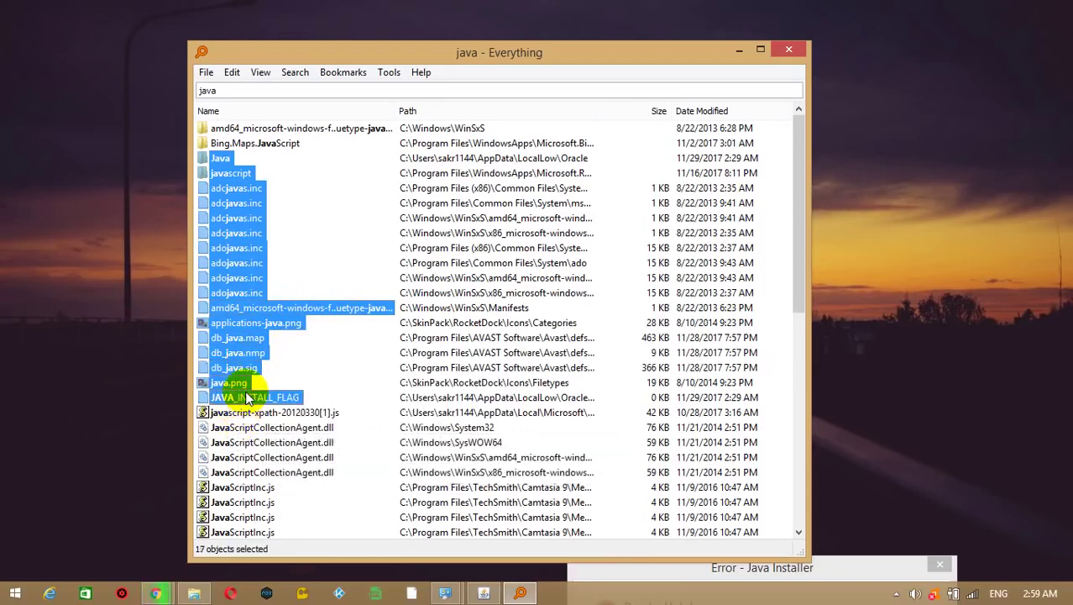
ctrl+click(247, 413)
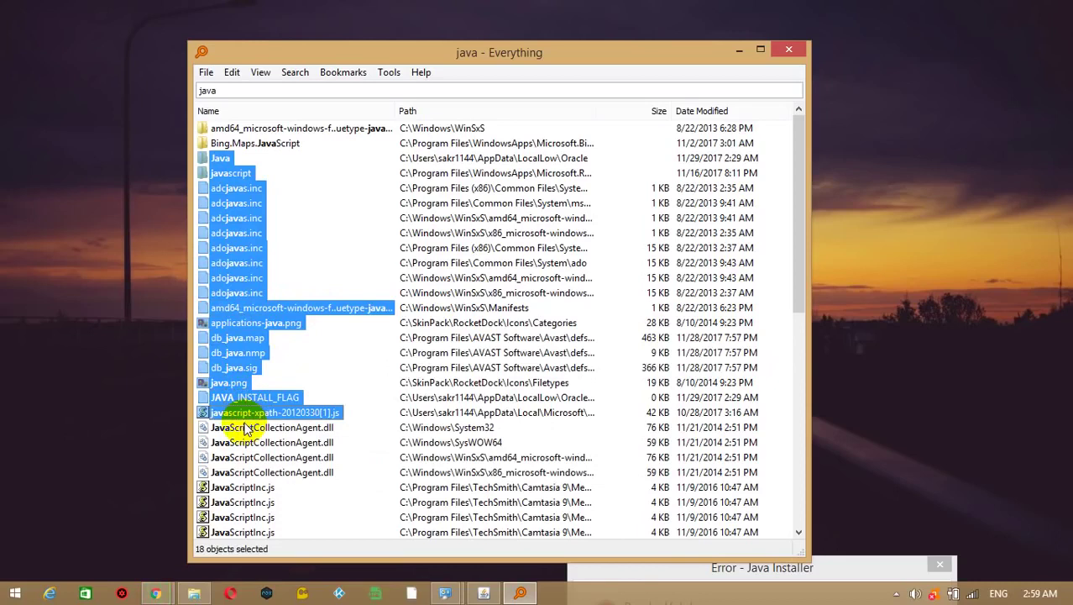
ctrl+click(245, 428)
ctrl+click(246, 444)
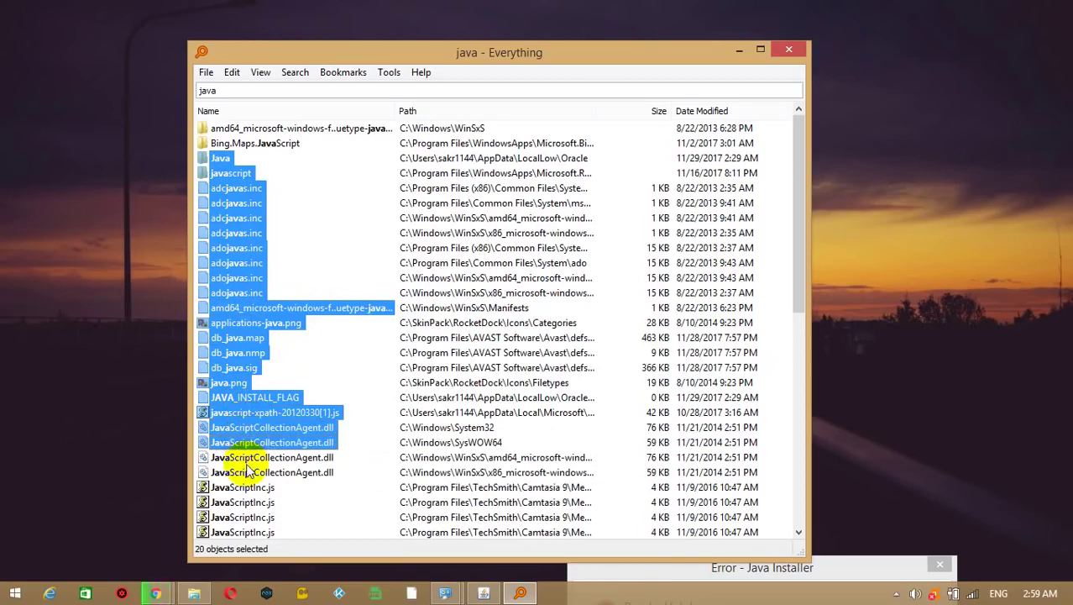
ctrl+click(247, 458)
ctrl+click(249, 473)
ctrl+click(247, 489)
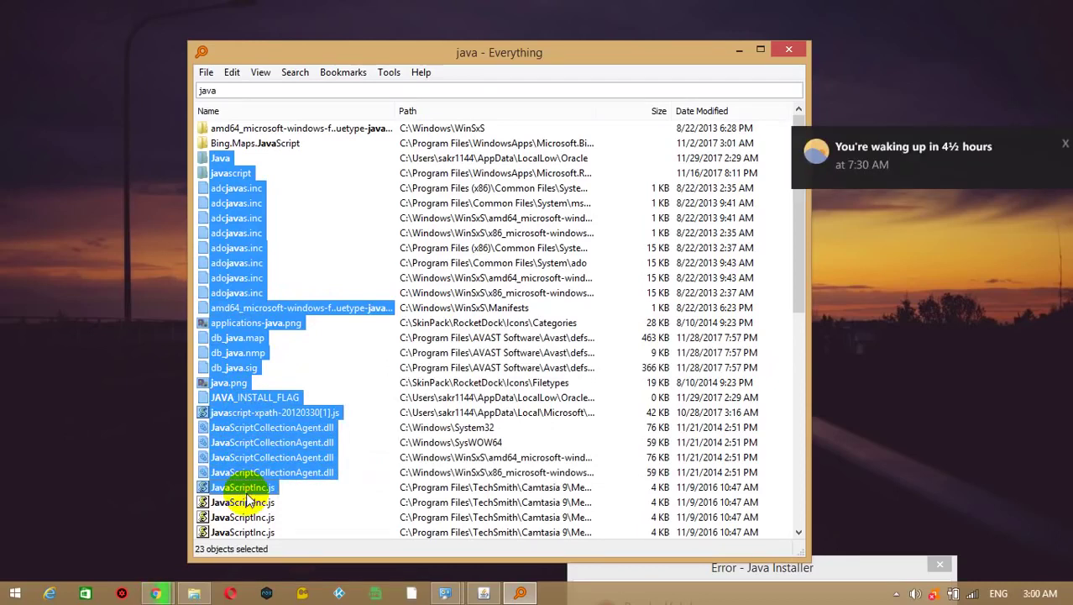
ctrl+click(247, 517)
ctrl+click(246, 503)
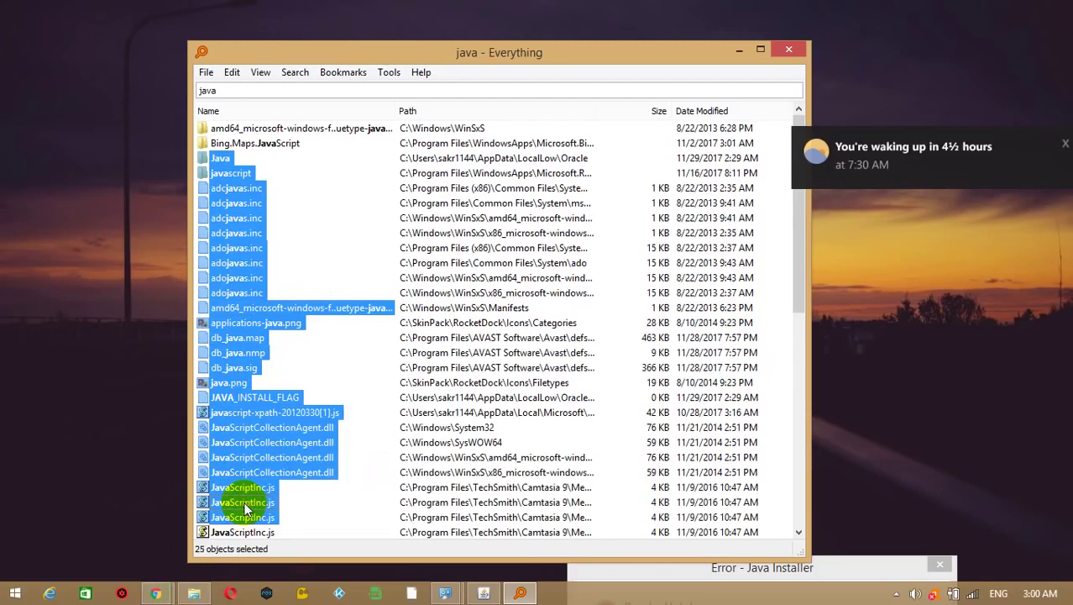
ctrl+click(249, 530)
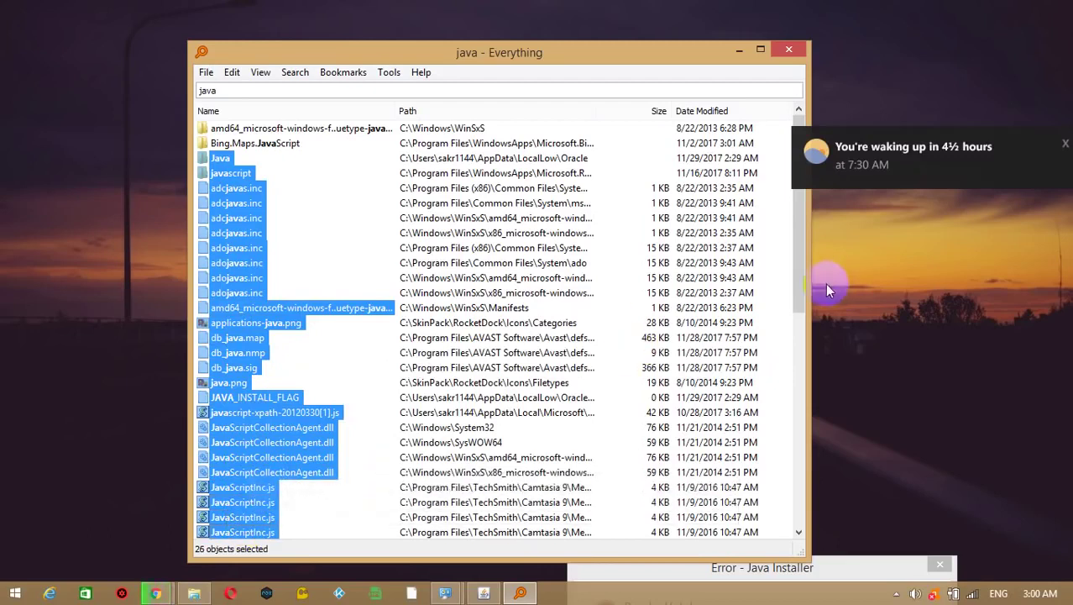
Extend the selection through JavaScriptLintSniff.php and delete all selected results, retrying for all items in use, and minimize Everything.
drag(801, 289, 806, 452)
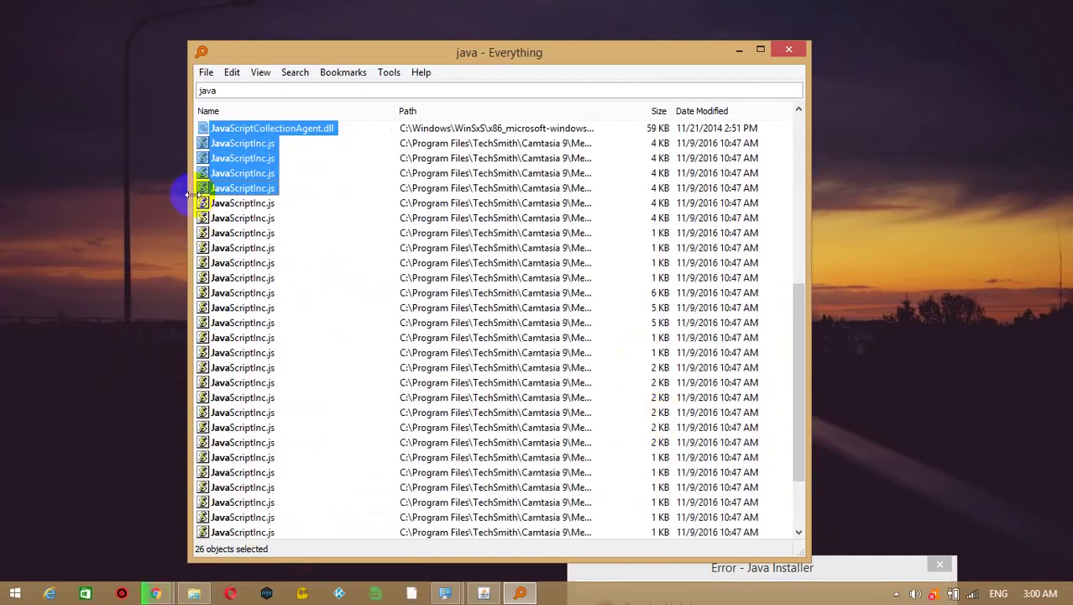
drag(199, 198, 336, 464)
drag(240, 428, 241, 424)
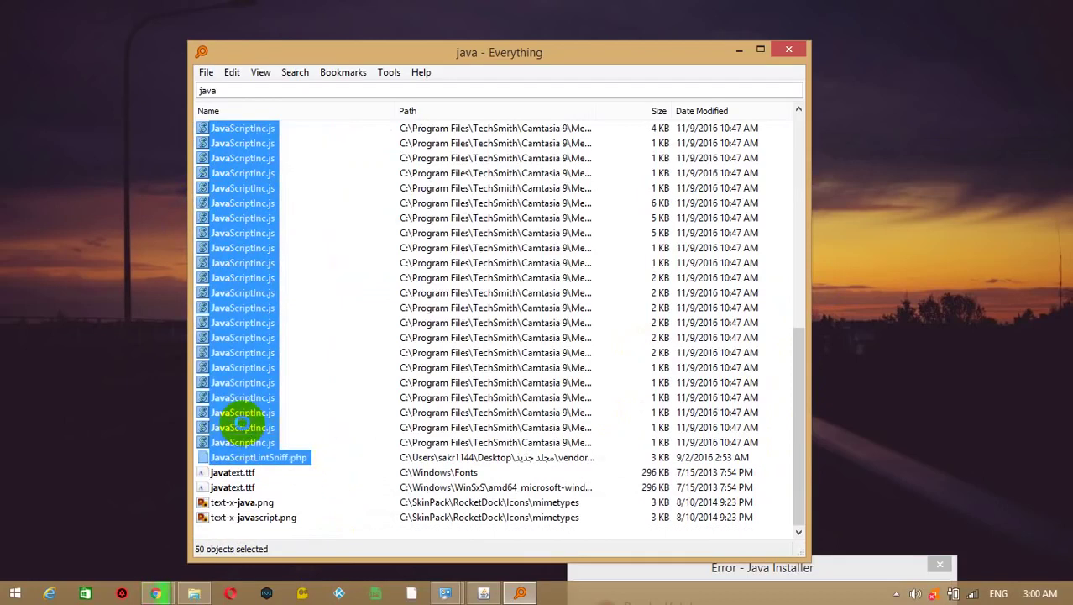
right_click(242, 427)
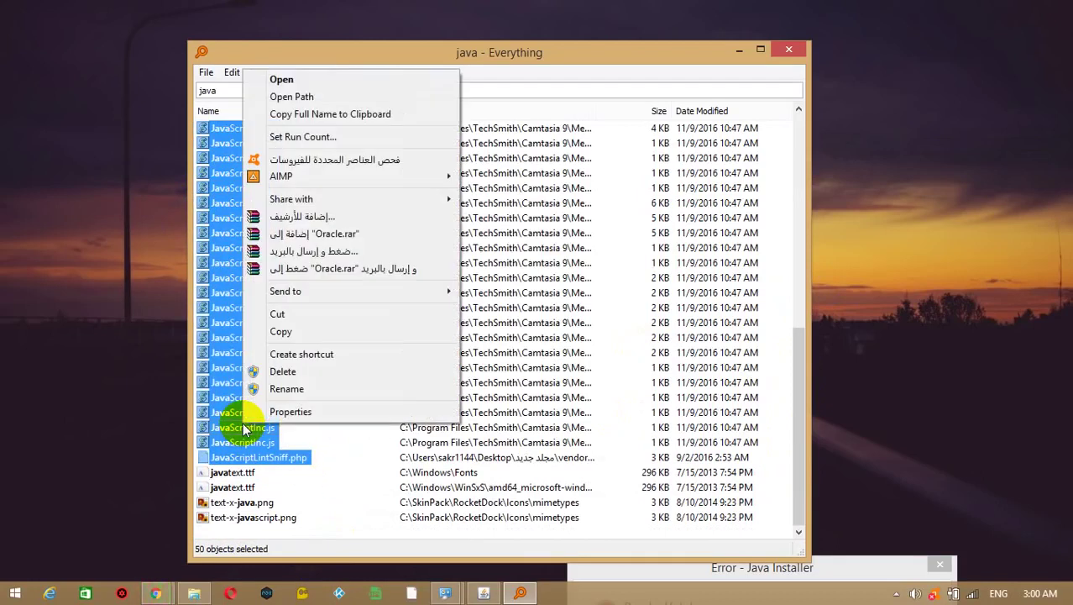
click(286, 370)
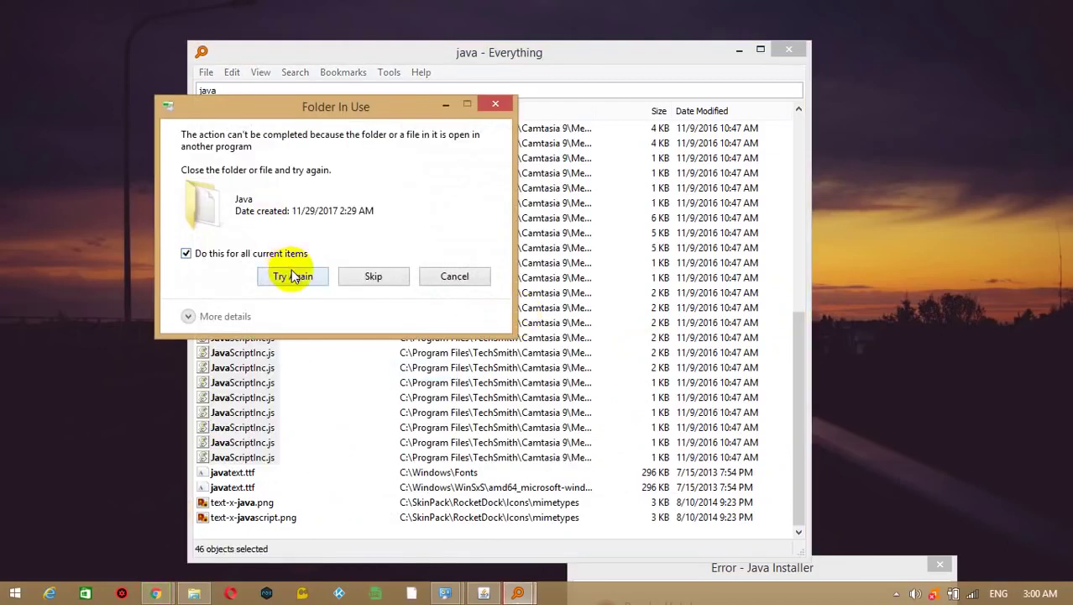
click(293, 276)
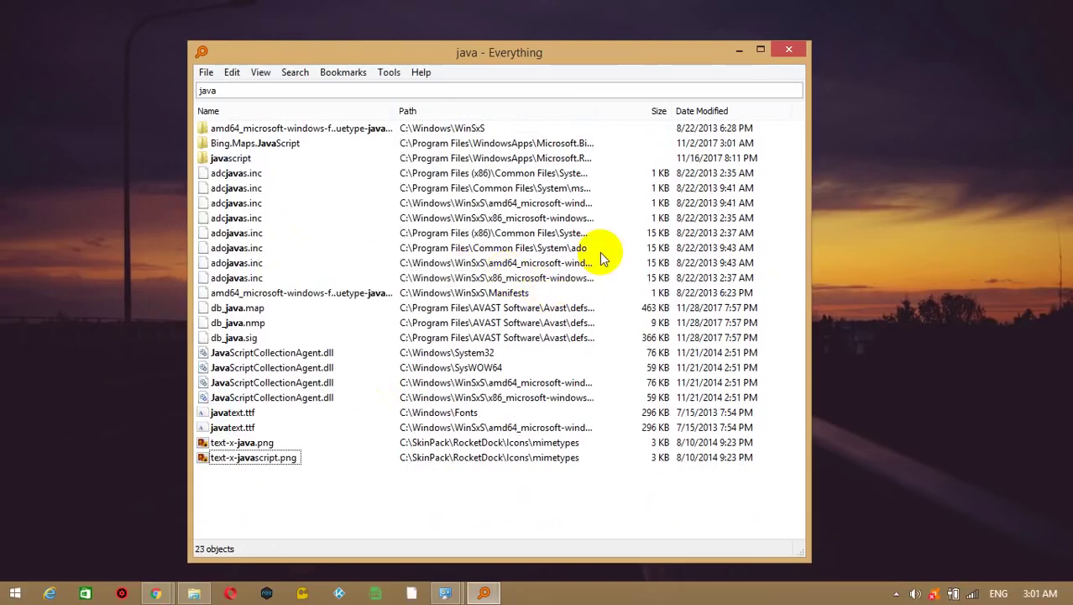
click(736, 50)
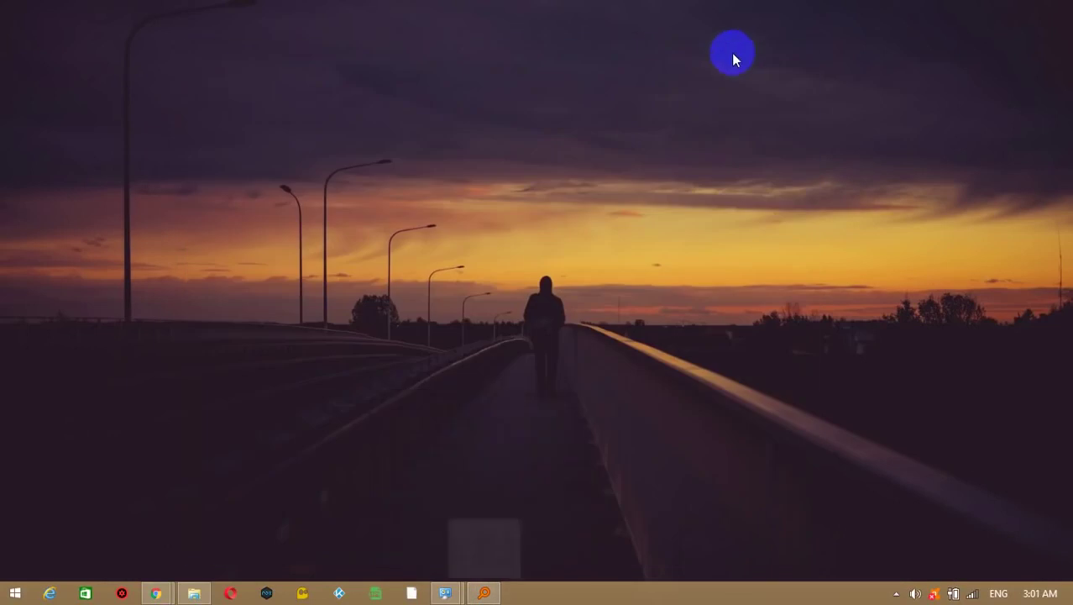
Switch to the Java page in Chrome, go to the java.com home page, and open the Free Java Download page for Windows.
click(160, 595)
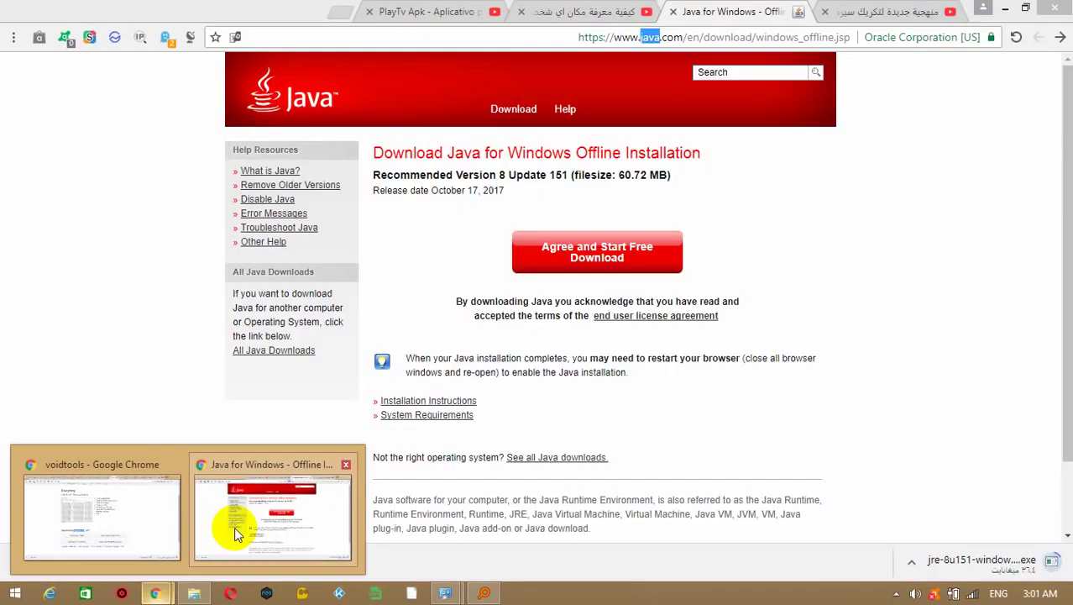
click(234, 527)
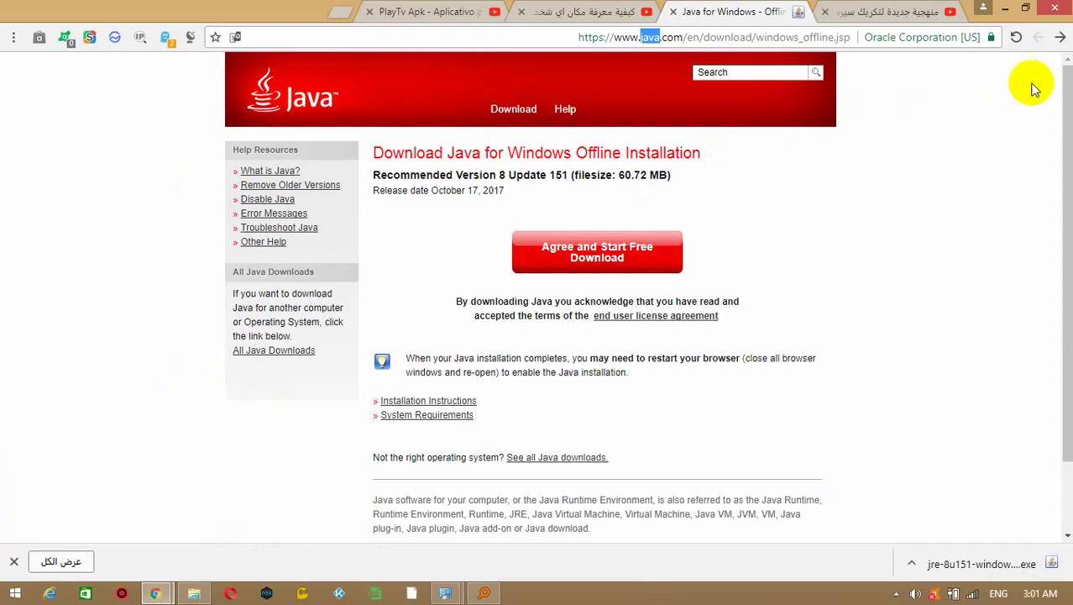
click(304, 101)
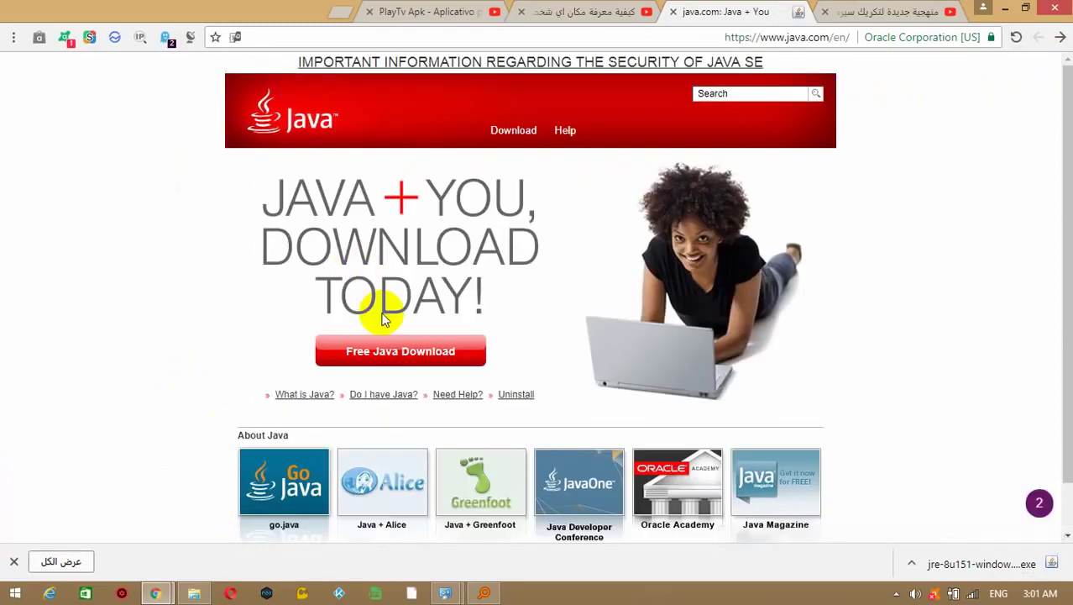
click(406, 359)
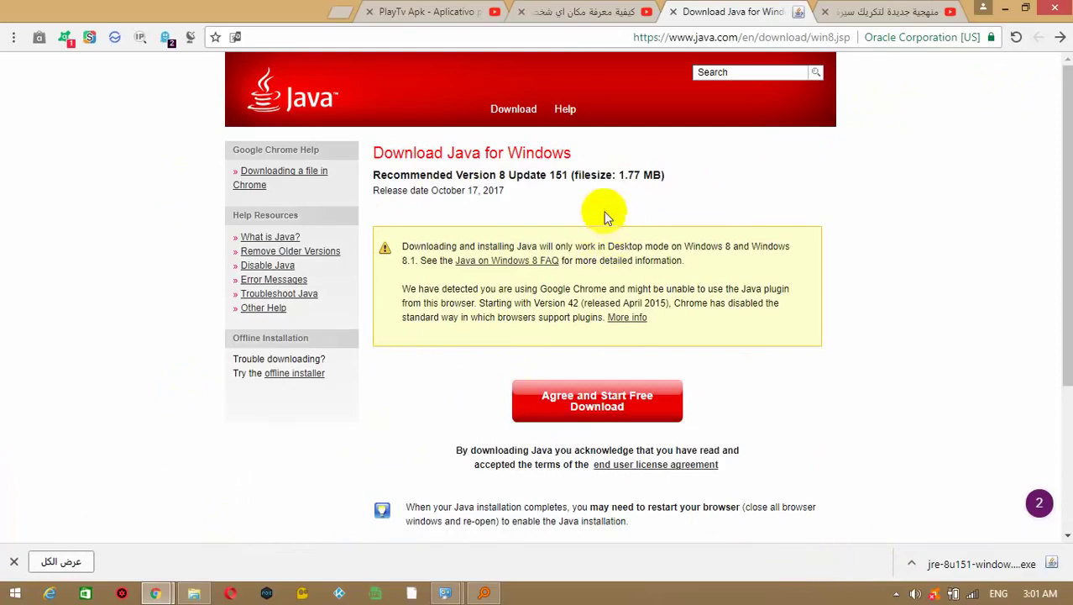
click(571, 192)
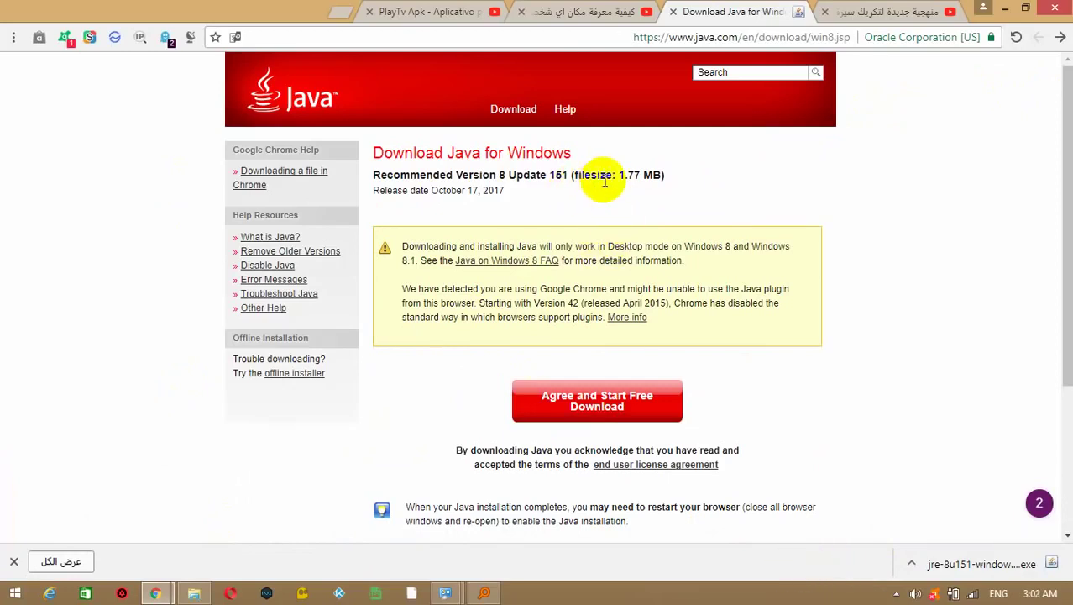
Start the free Java download from the Windows Offline Installation page and cancel that new download.
drag(616, 175, 592, 175)
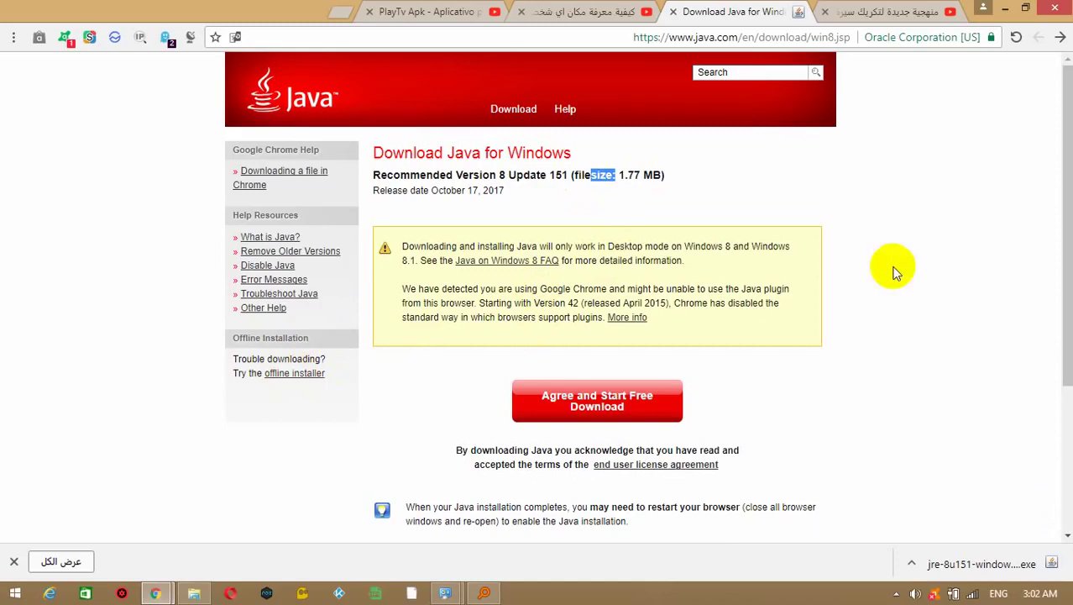
click(277, 375)
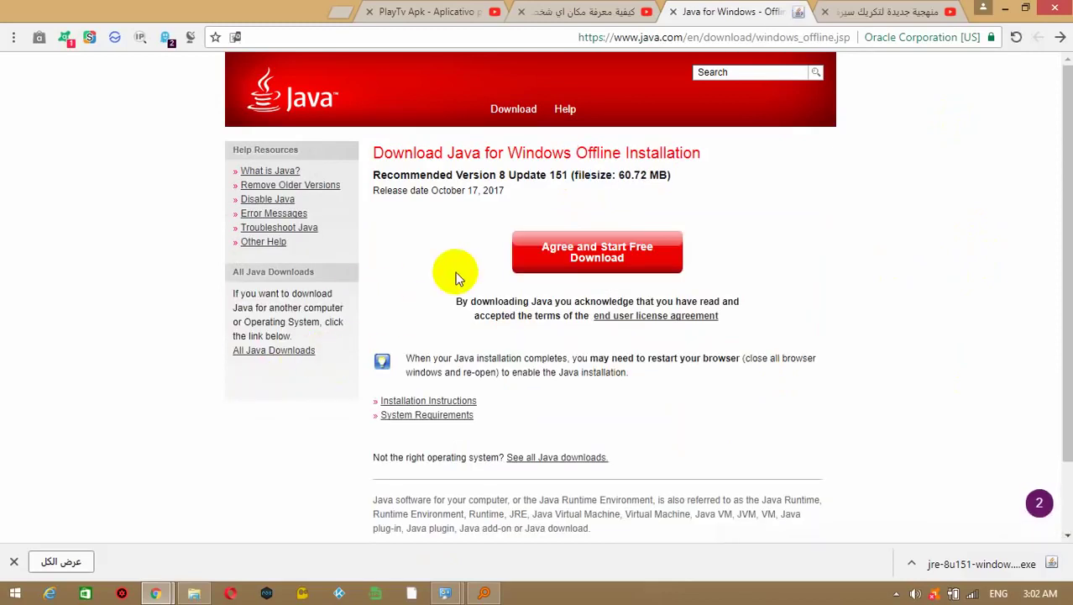
drag(577, 153, 723, 172)
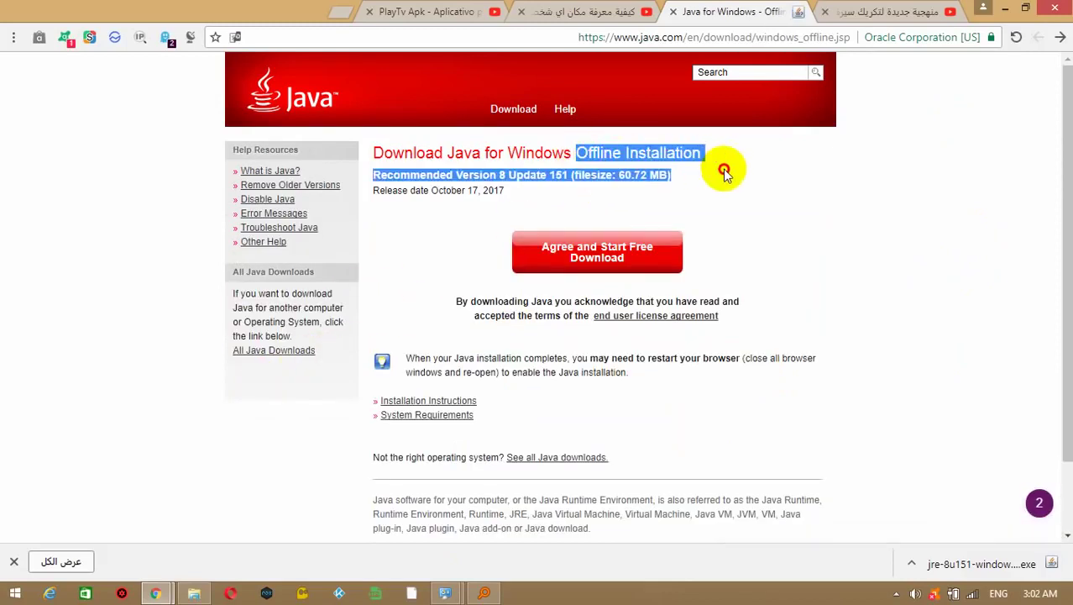
click(599, 263)
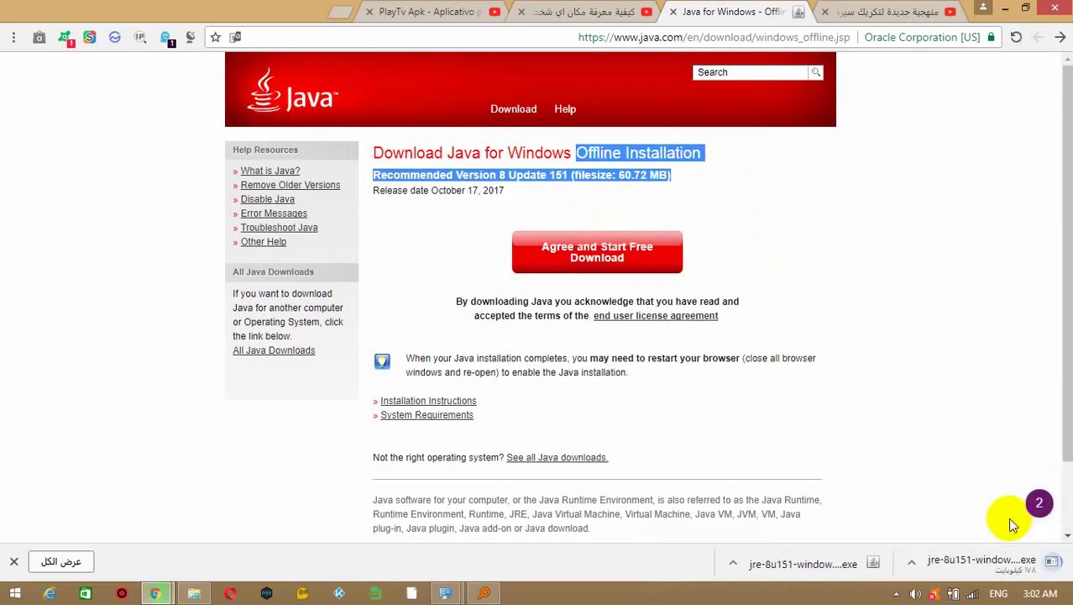
right_click(1012, 561)
click(979, 547)
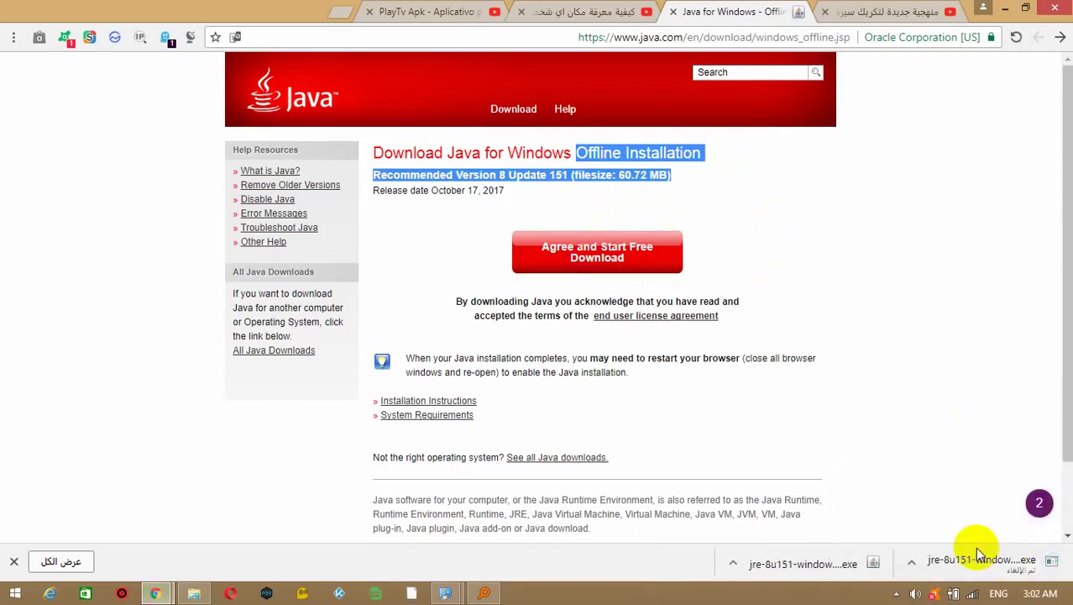
Run the previously downloaded jre-8u151 installer, install Java with the default destination folder, and close the completed setup.
click(844, 562)
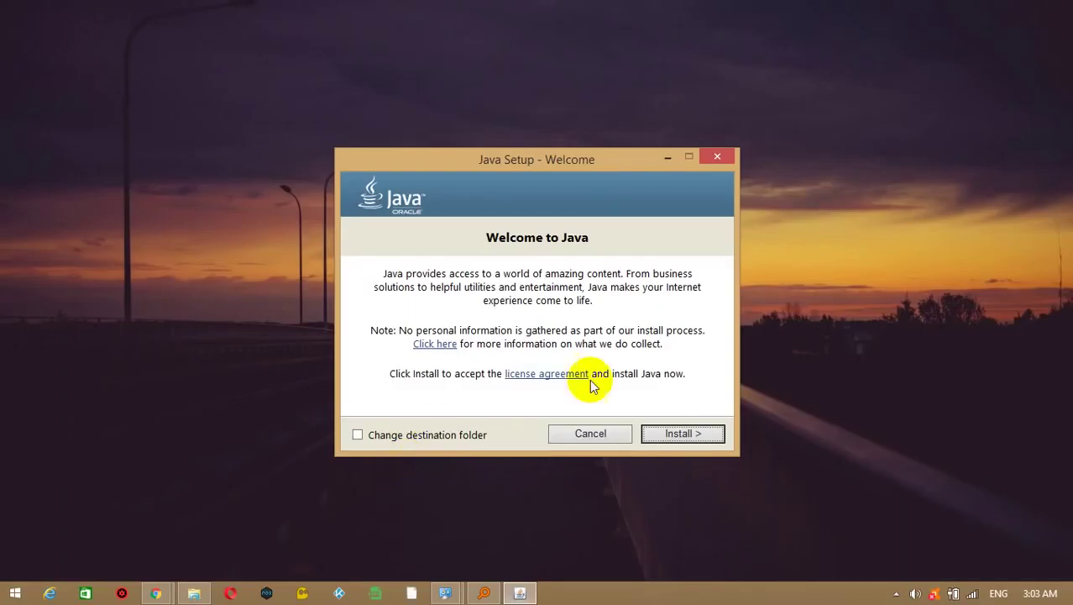
click(671, 434)
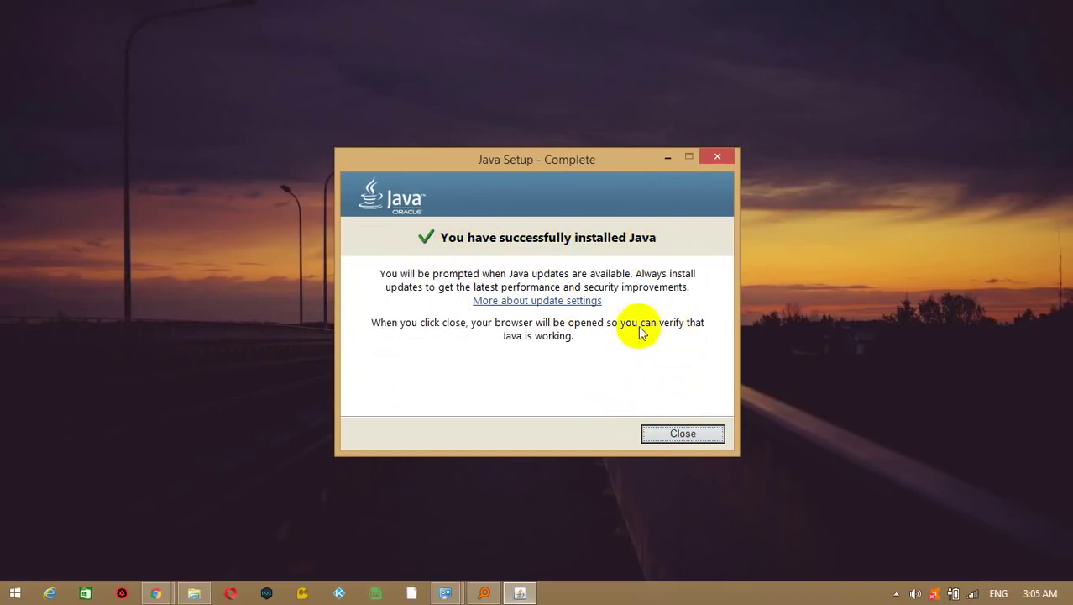
click(673, 436)
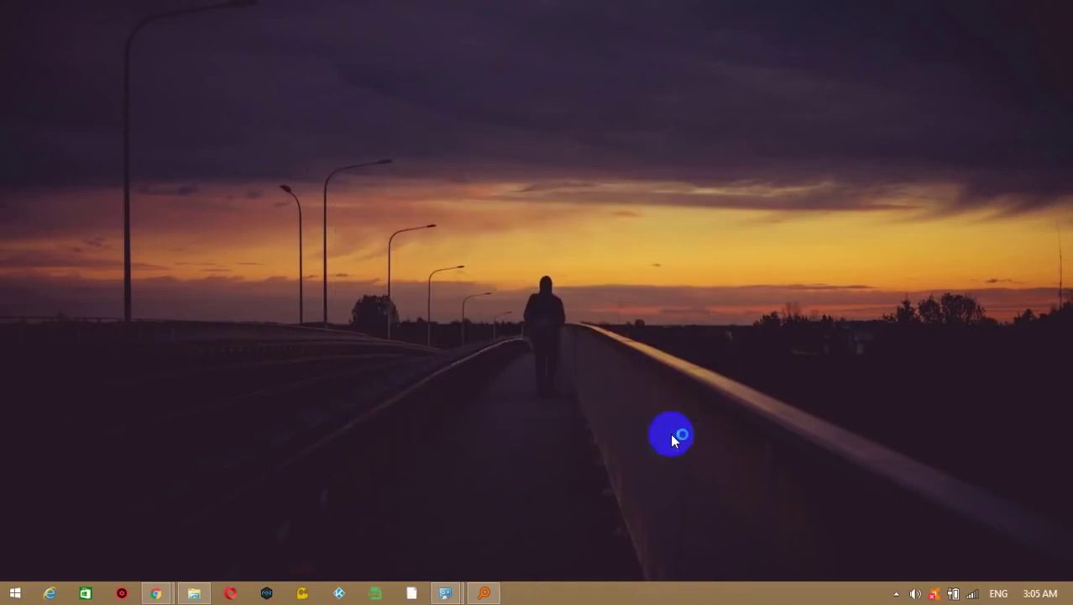
Check the java search results in Everything again and close the Everything window.
click(489, 592)
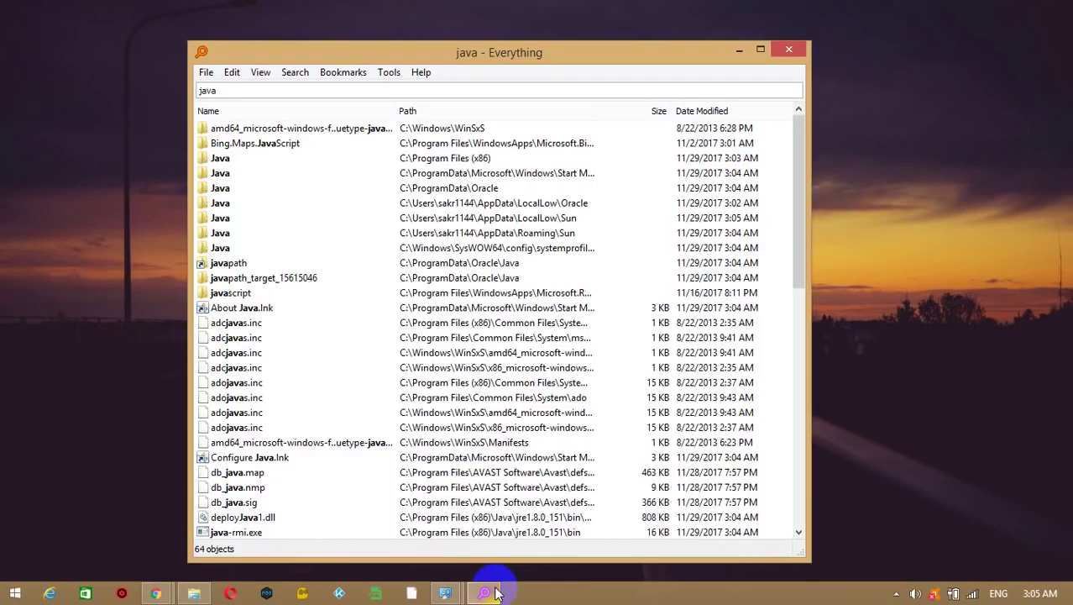
click(795, 49)
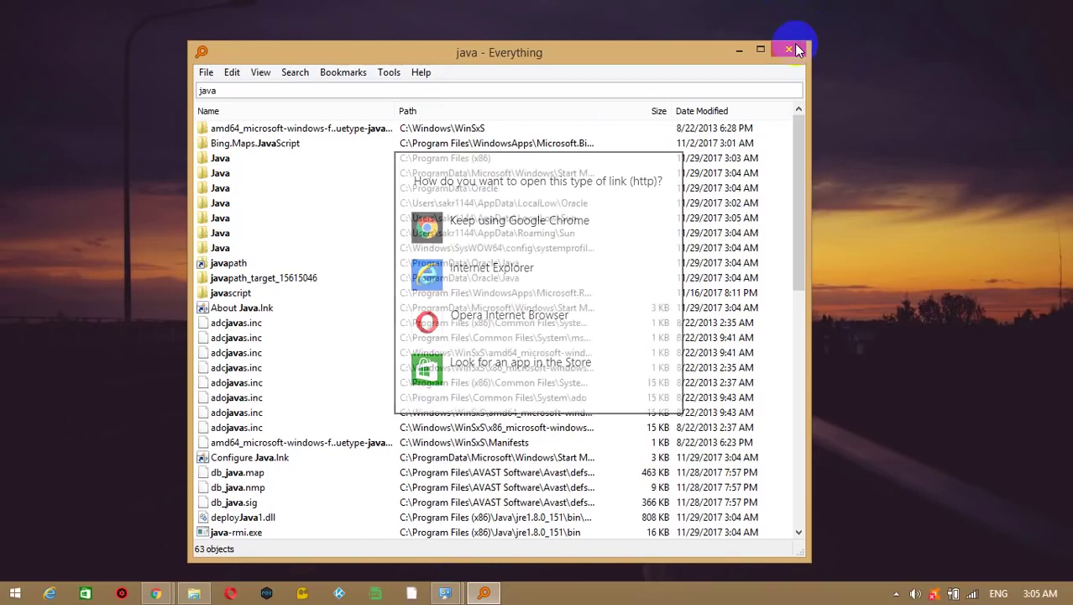
click(794, 49)
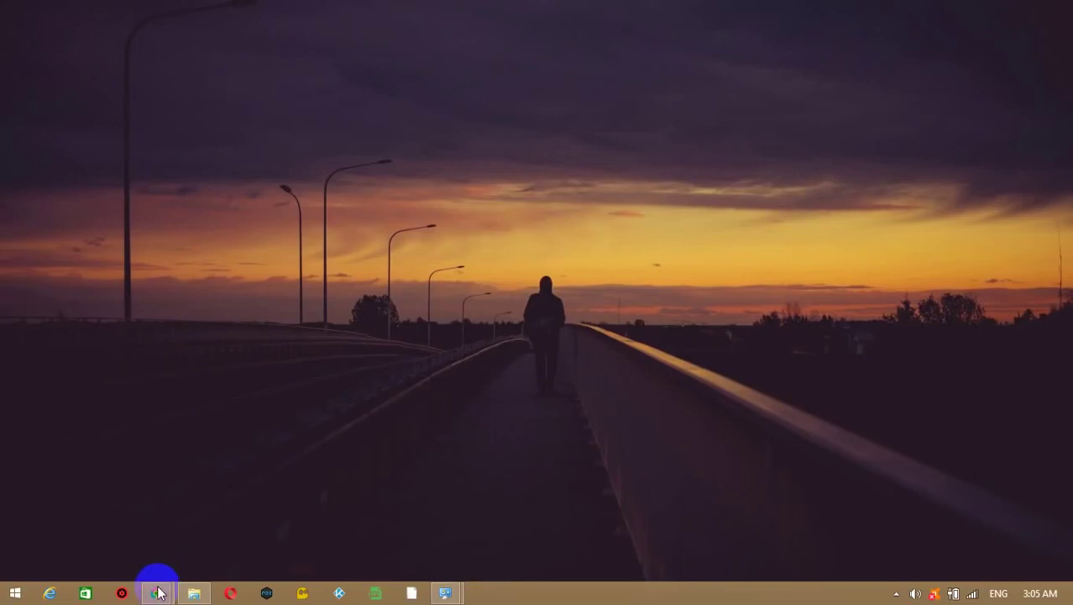
Switch to the Revo Uninstaller download page in the other Chrome window and review the edition comparison down to the download options.
mouse_move(158, 593)
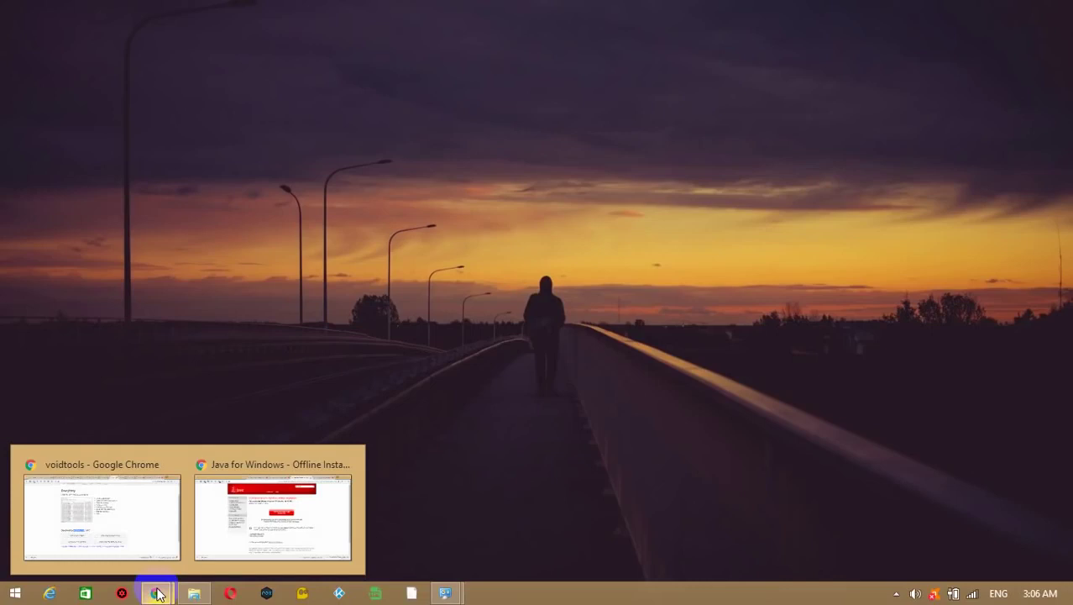
click(154, 514)
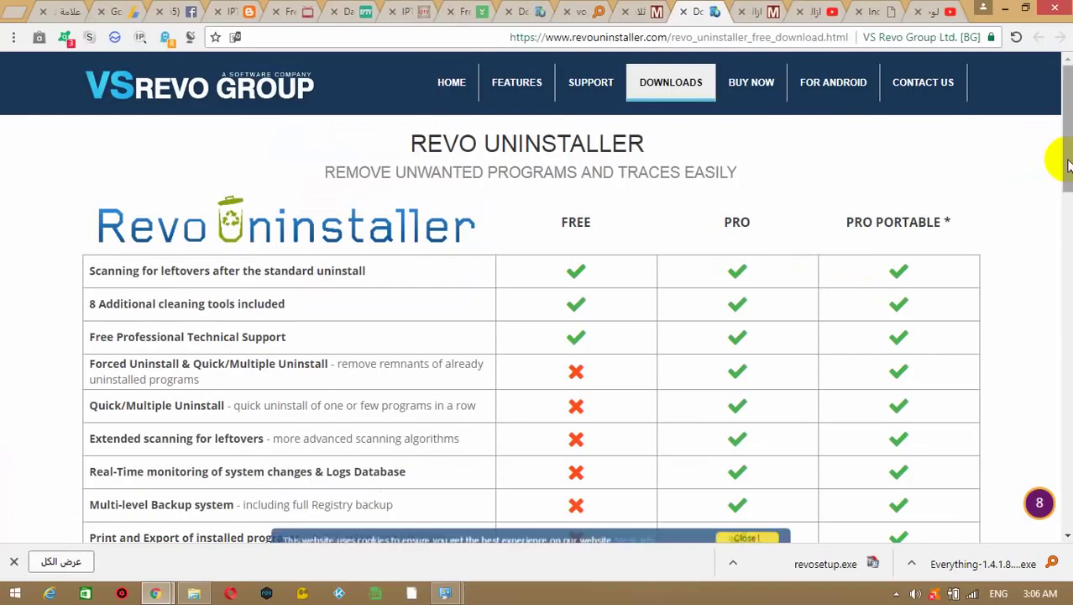
drag(1059, 160, 1058, 214)
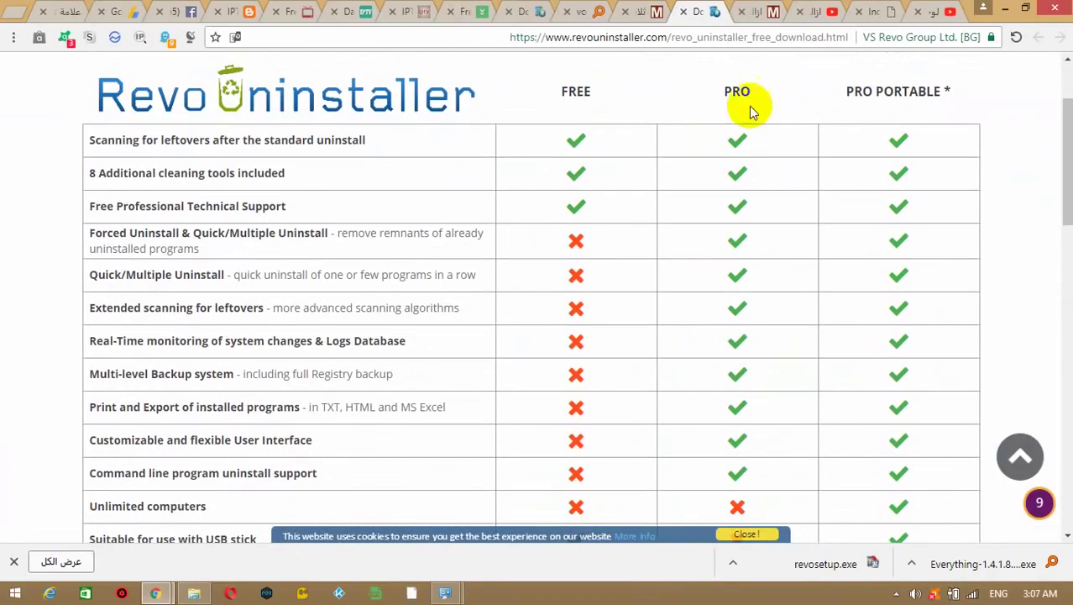
drag(1068, 141, 1068, 201)
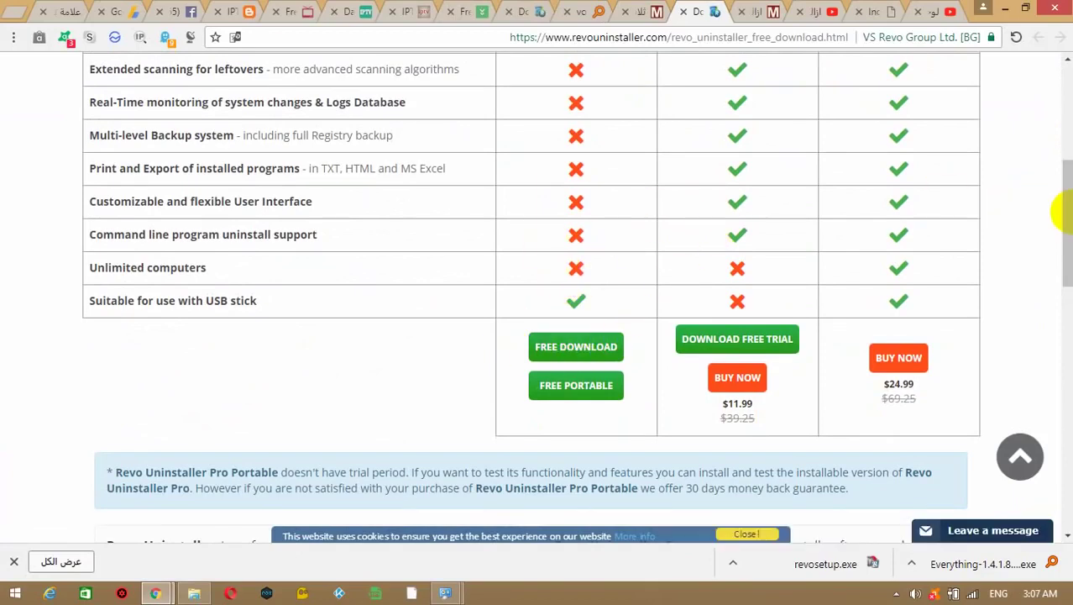
mouse_move(1064, 199)
mouse_down()
mouse_move(1064, 150)
mouse_move(1065, 217)
mouse_up()
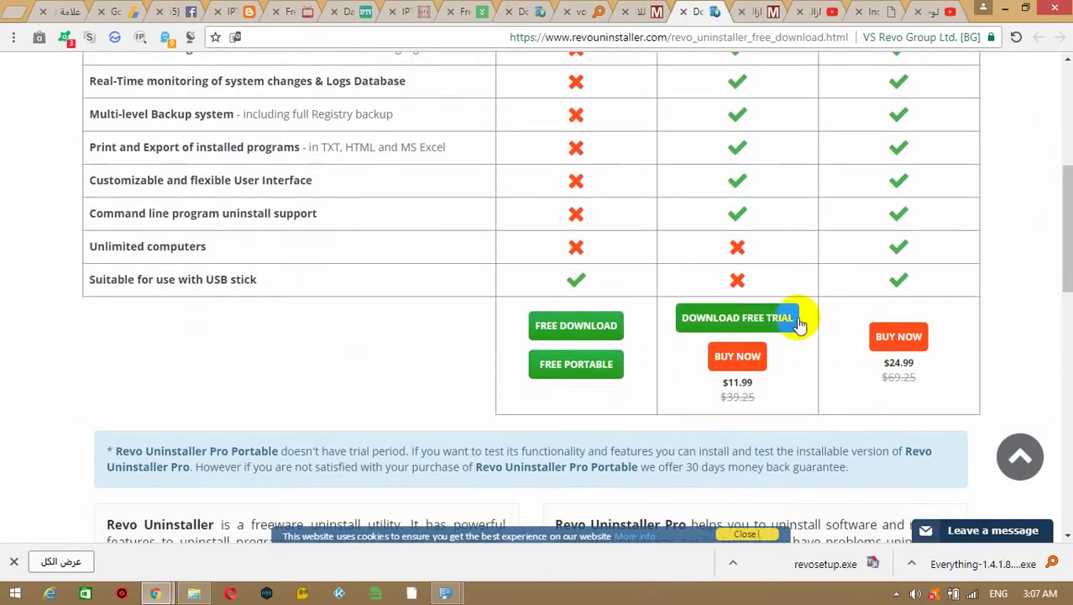
Start the free edition download of Revo Uninstaller through CNET, cancel revosetup (1).exe, and close the CNET tab.
click(578, 331)
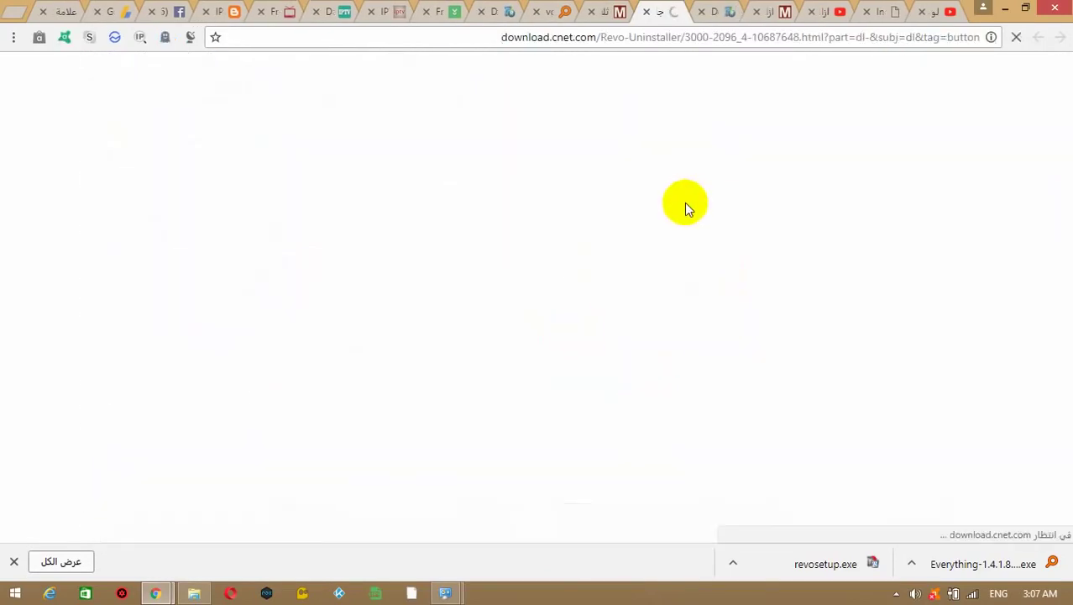
click(375, 222)
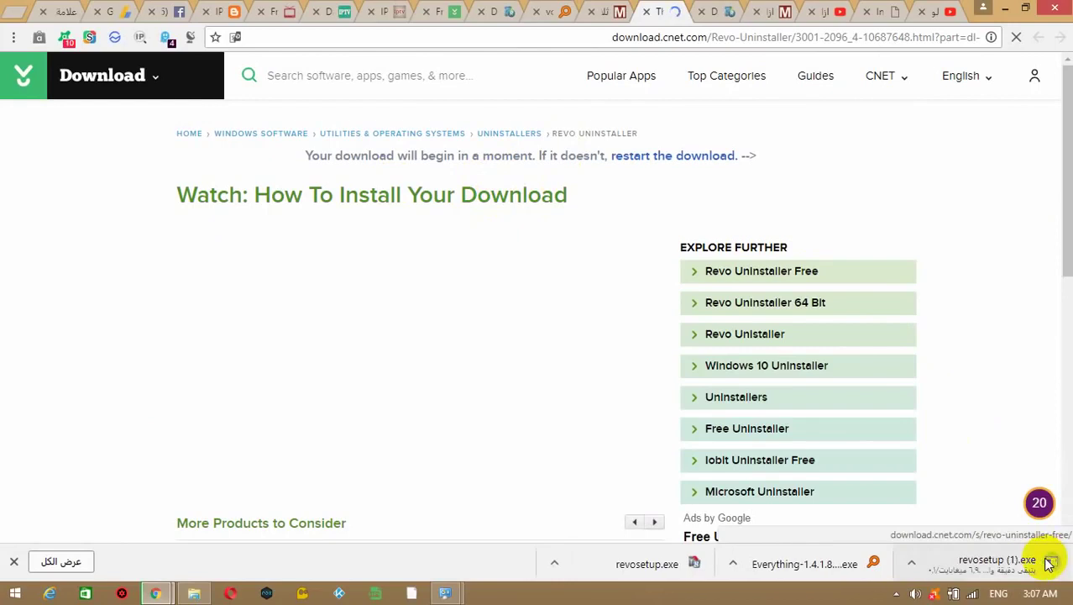
click(1050, 563)
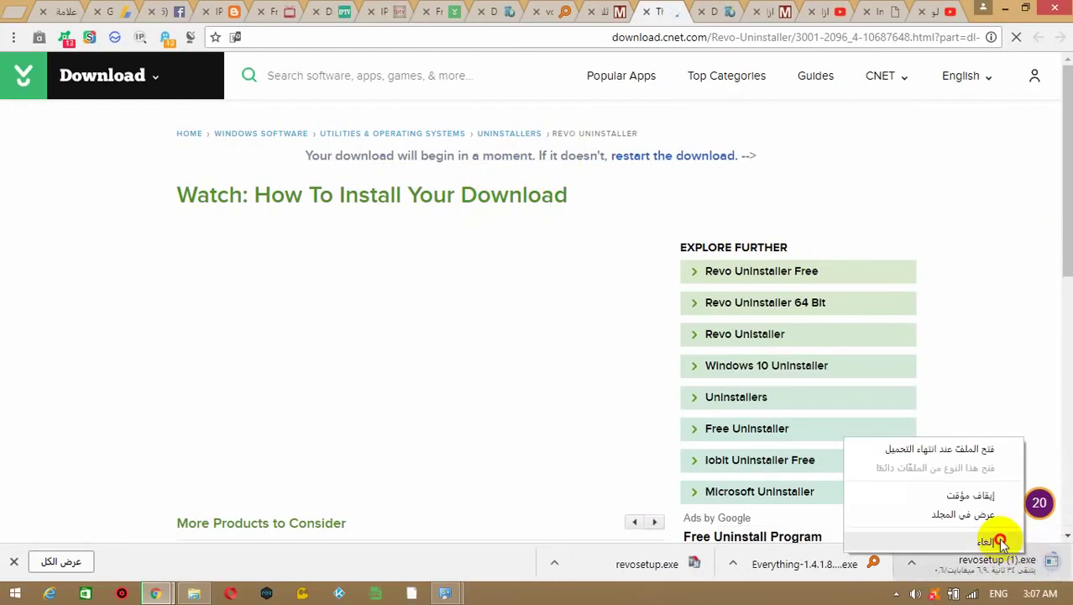
click(998, 542)
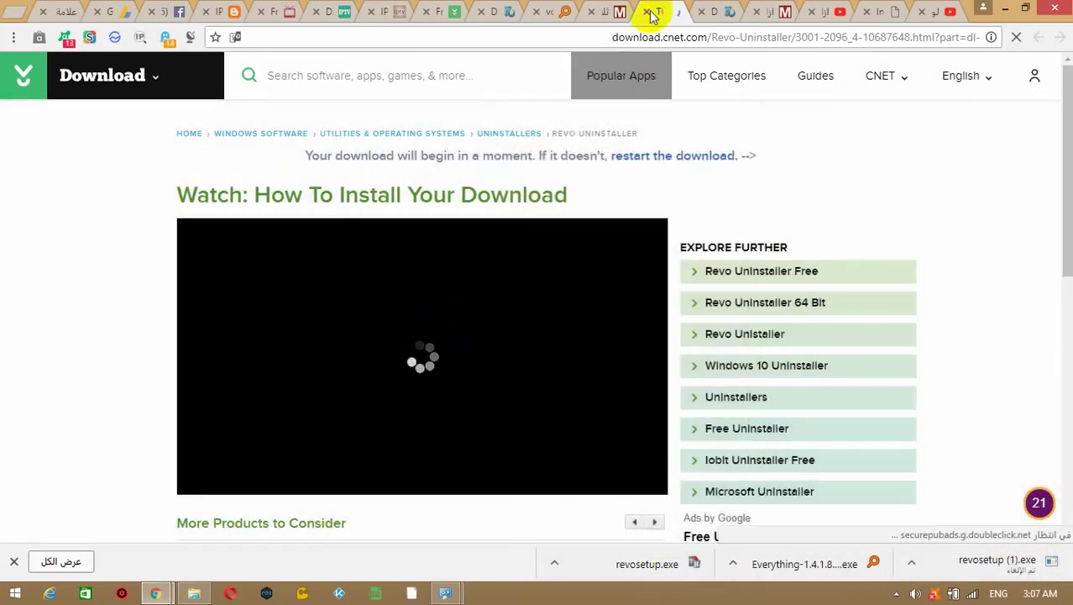
click(647, 12)
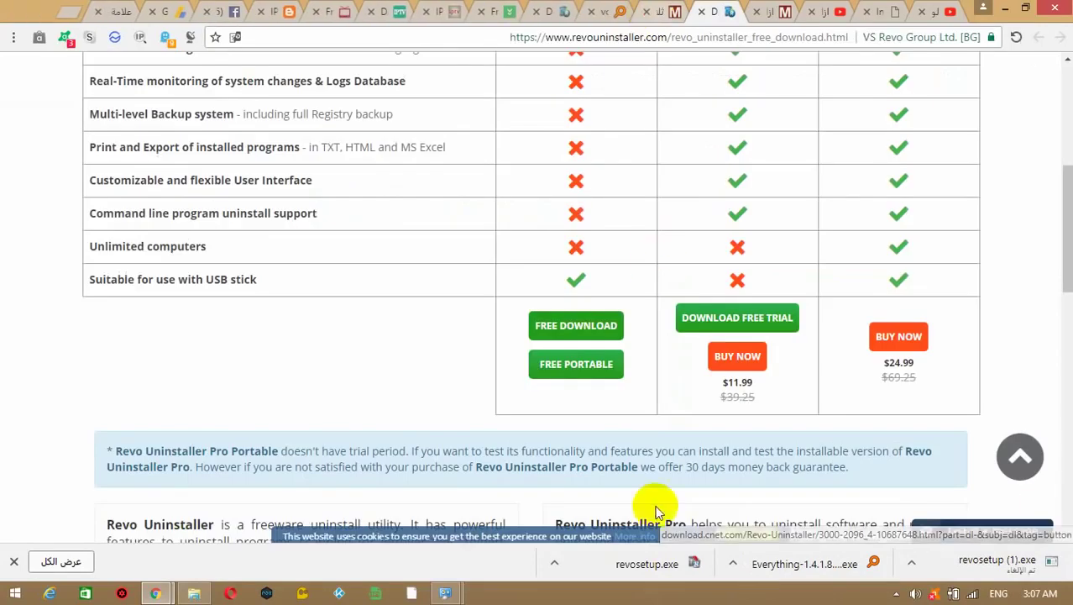
Launch the already downloaded revosetup.exe and confirm English as the setup language.
click(638, 570)
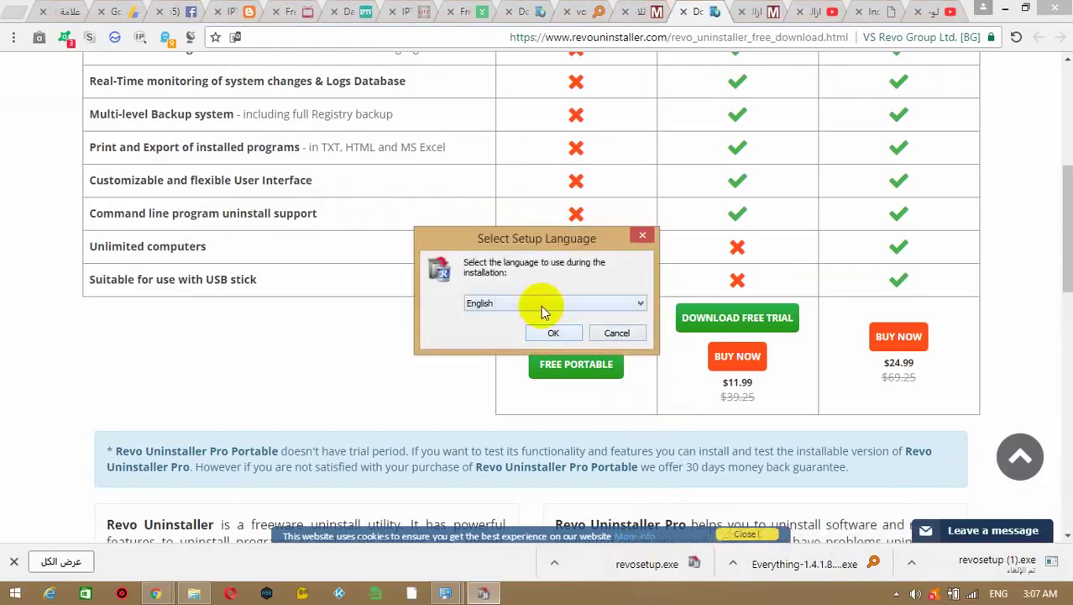
click(541, 305)
click(541, 305)
click(550, 334)
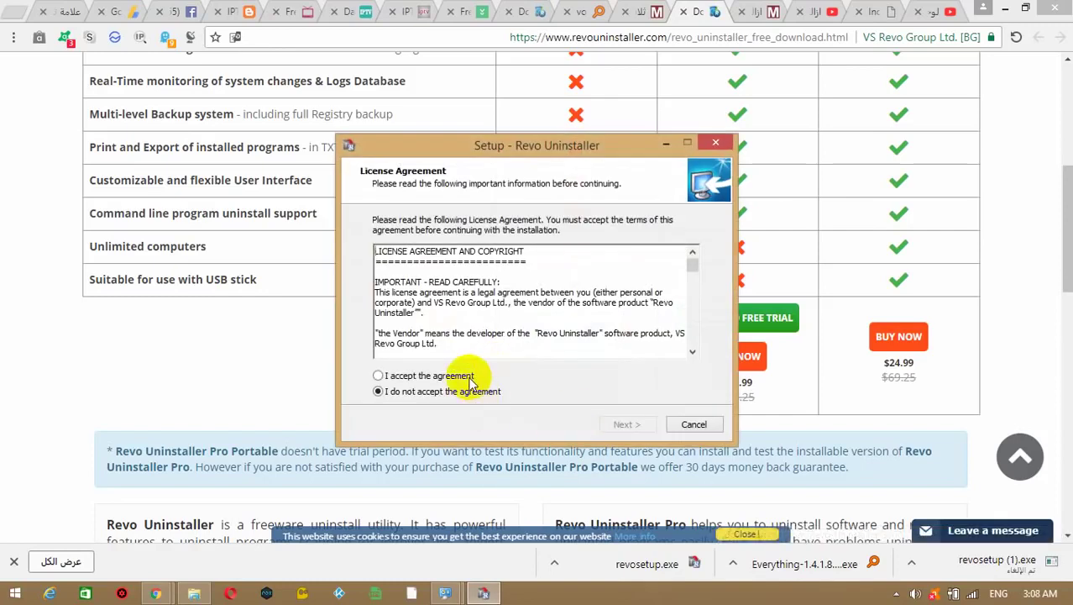